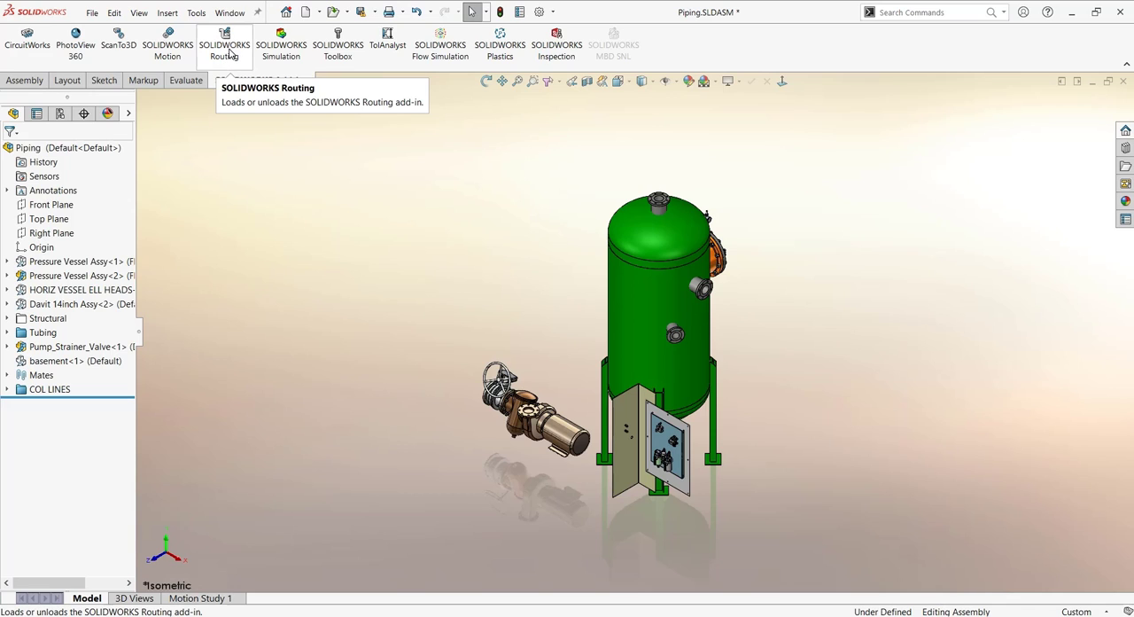
- Load the SOLIDWORKS Routing add-in and open the Design Library
click(229, 54)
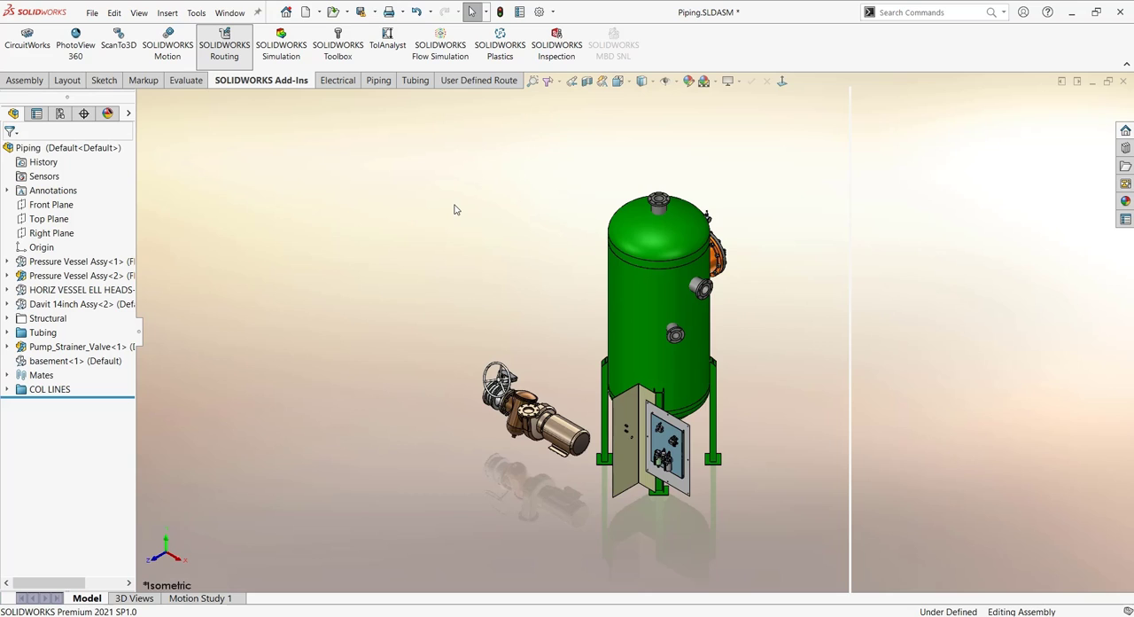
click(1125, 149)
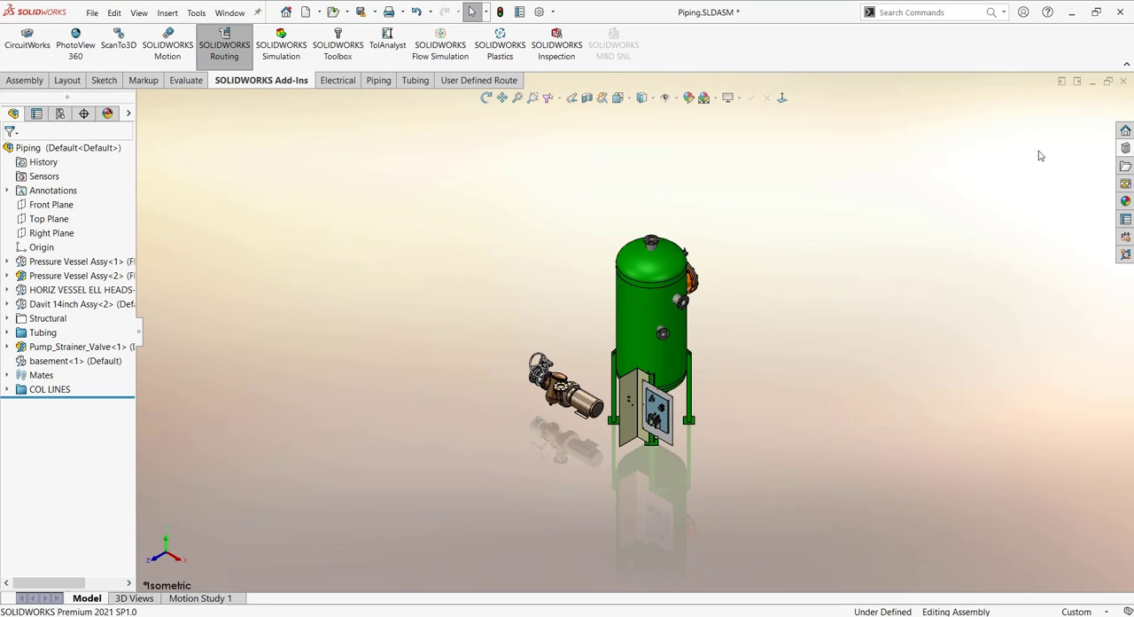
click(1125, 149)
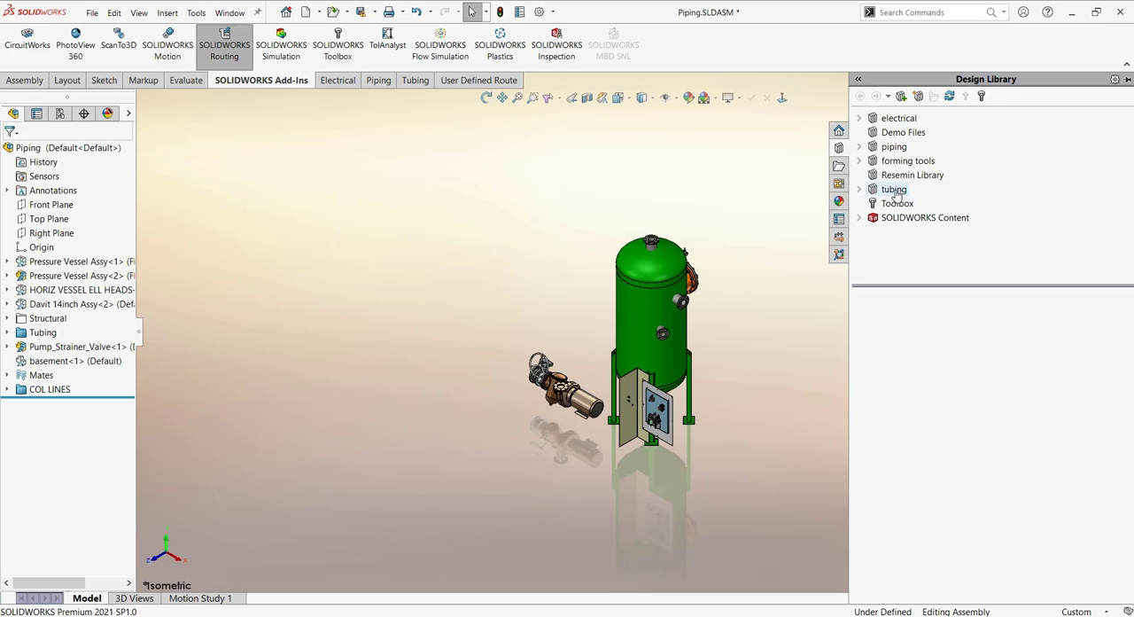
click(917, 95)
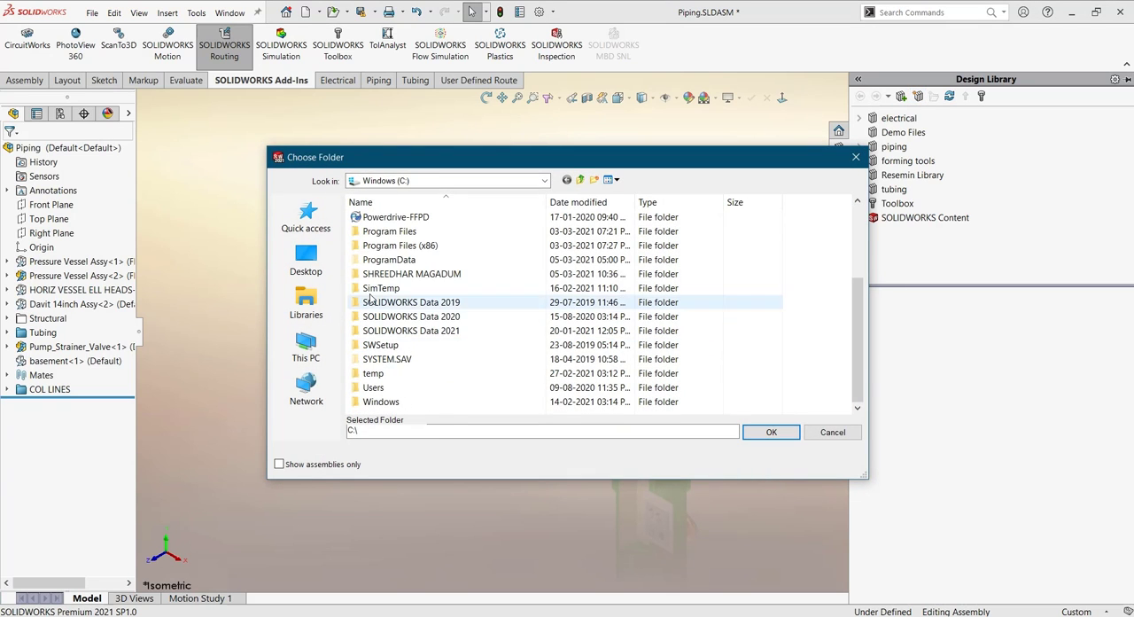
scroll(381, 316, up, 2)
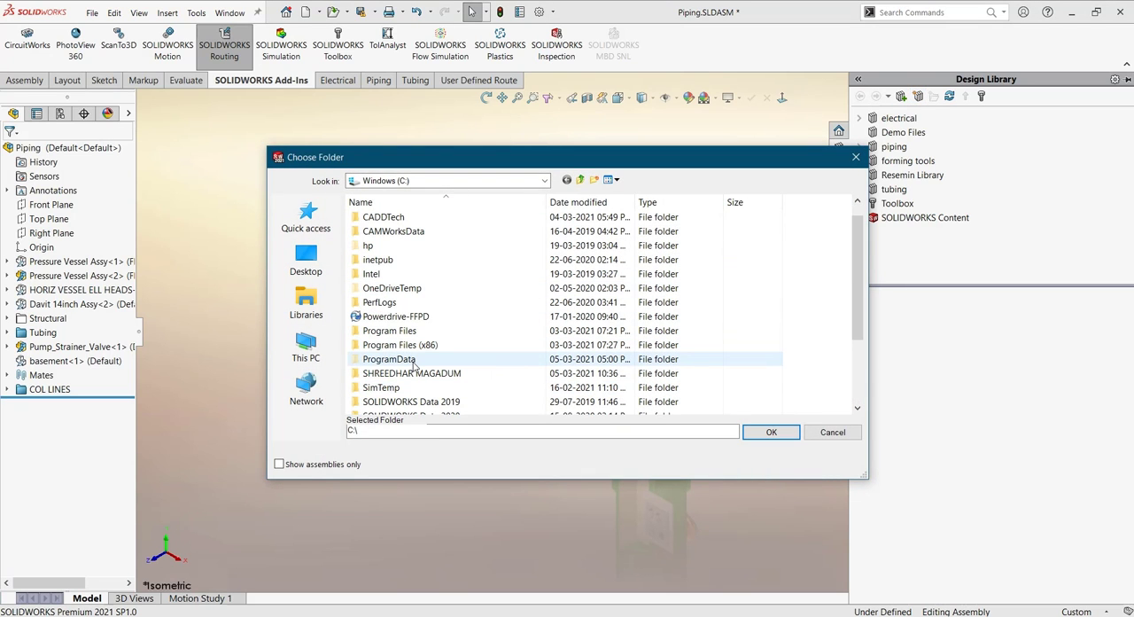
double_click(404, 359)
scroll(409, 362, down, 10)
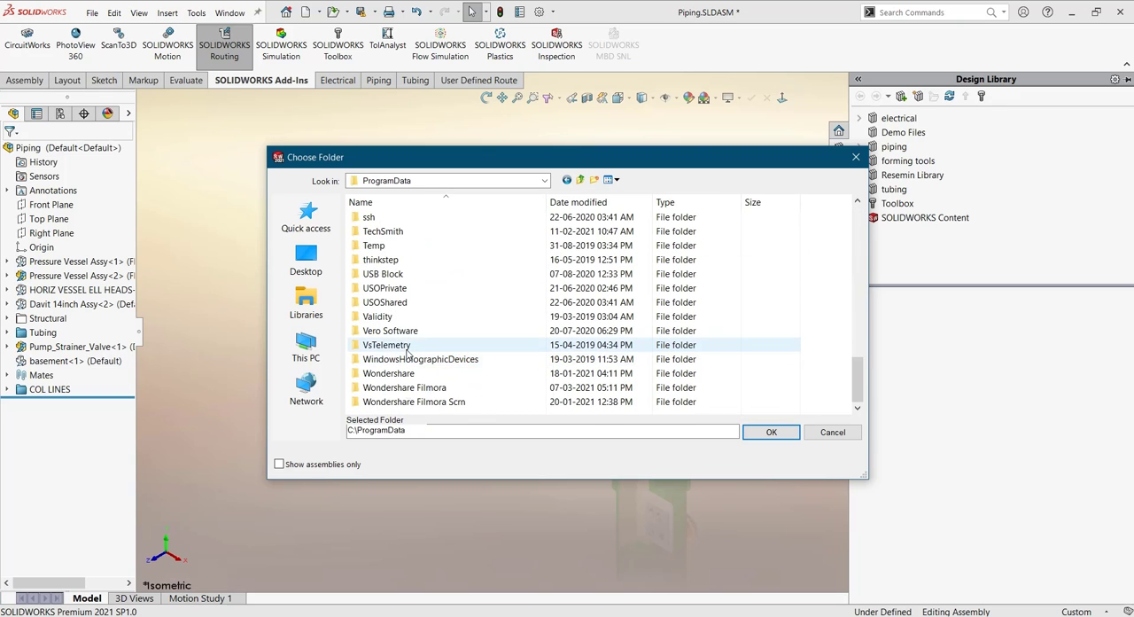
scroll(399, 292, up, 5)
double_click(399, 373)
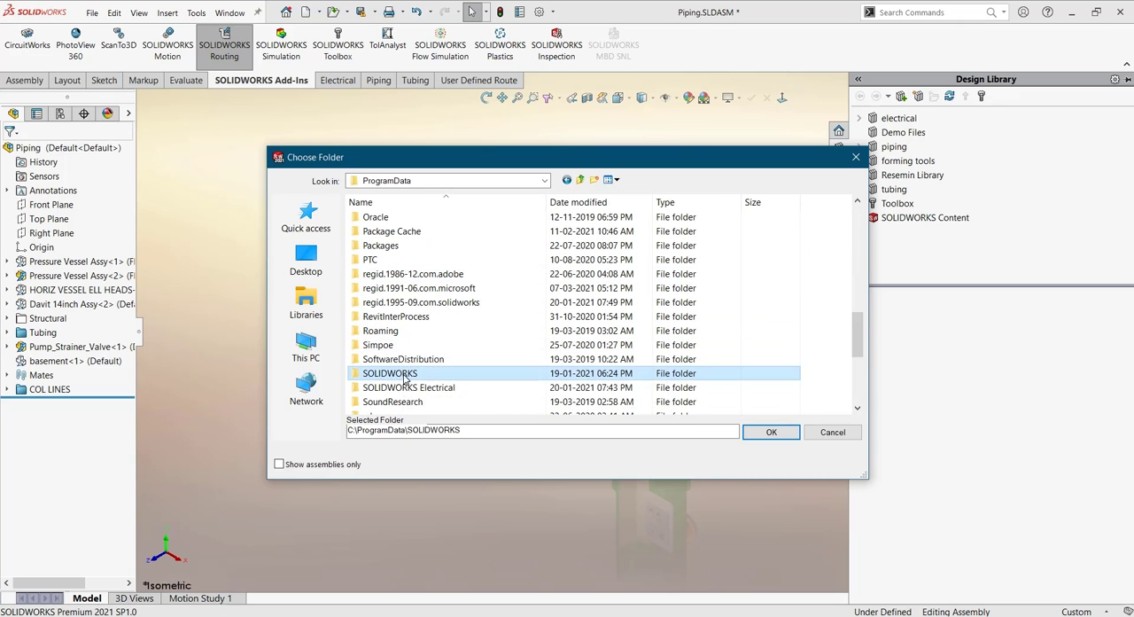
double_click(417, 260)
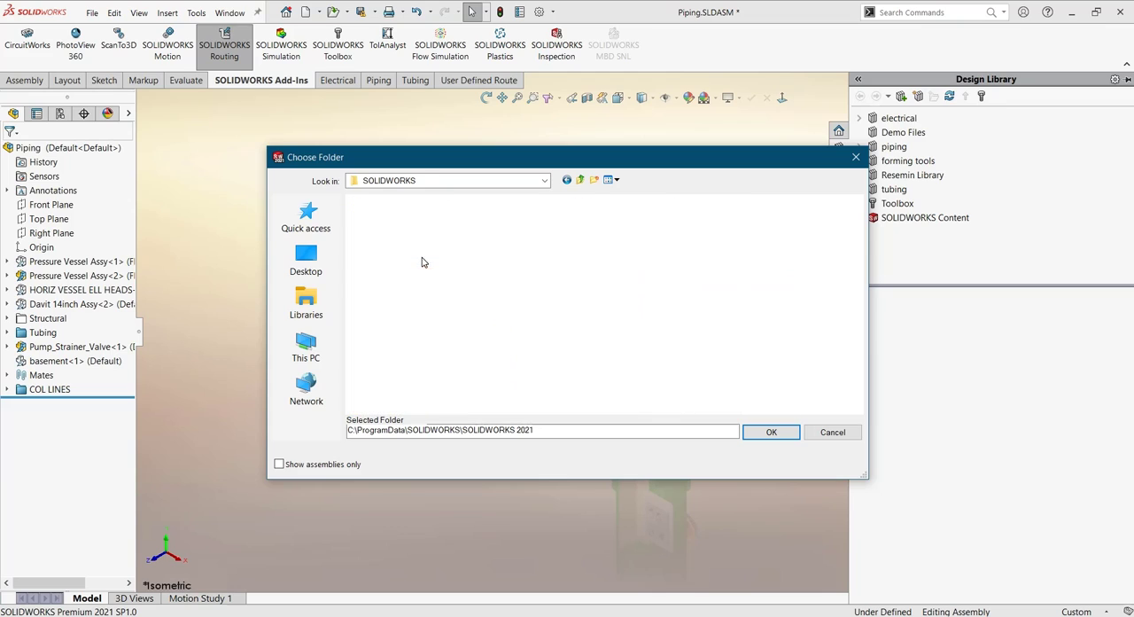
double_click(390, 231)
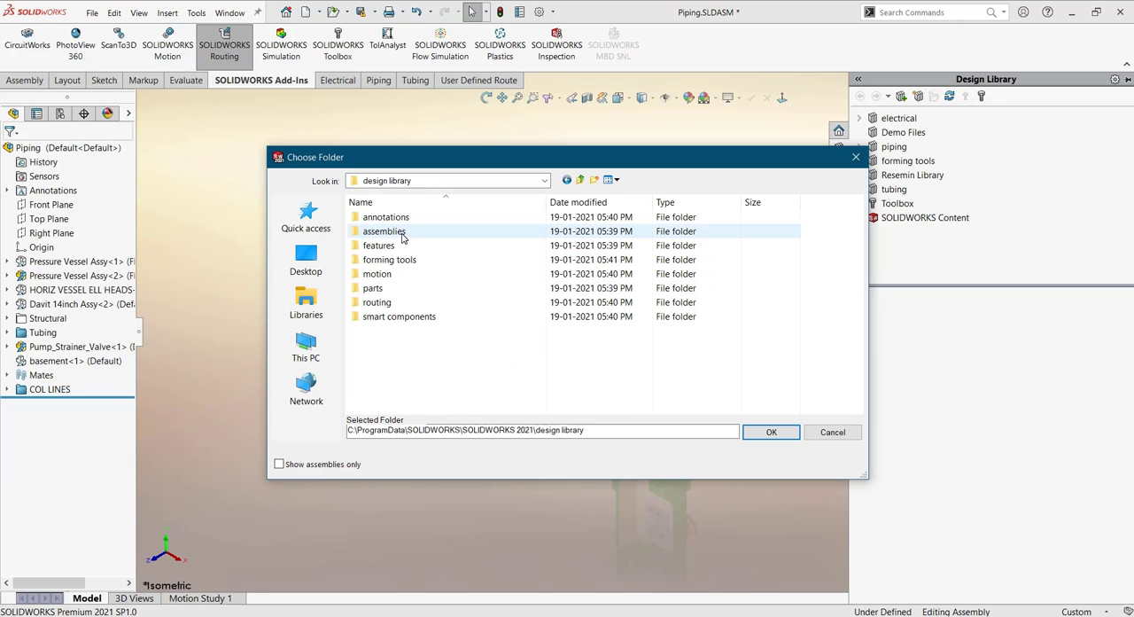
double_click(378, 302)
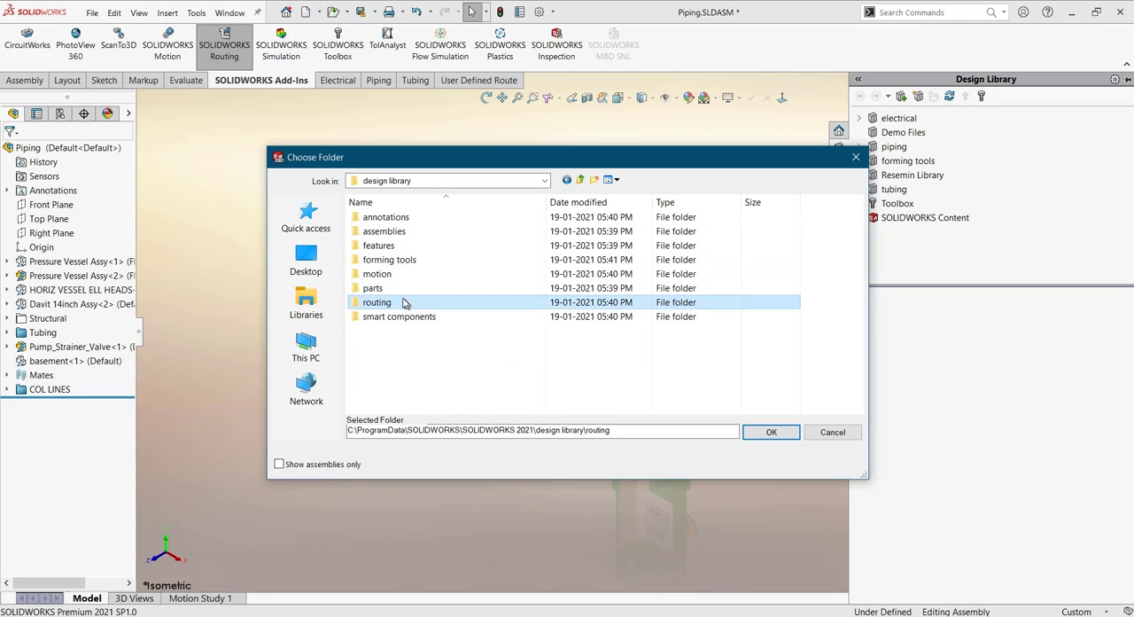
click(397, 291)
click(399, 304)
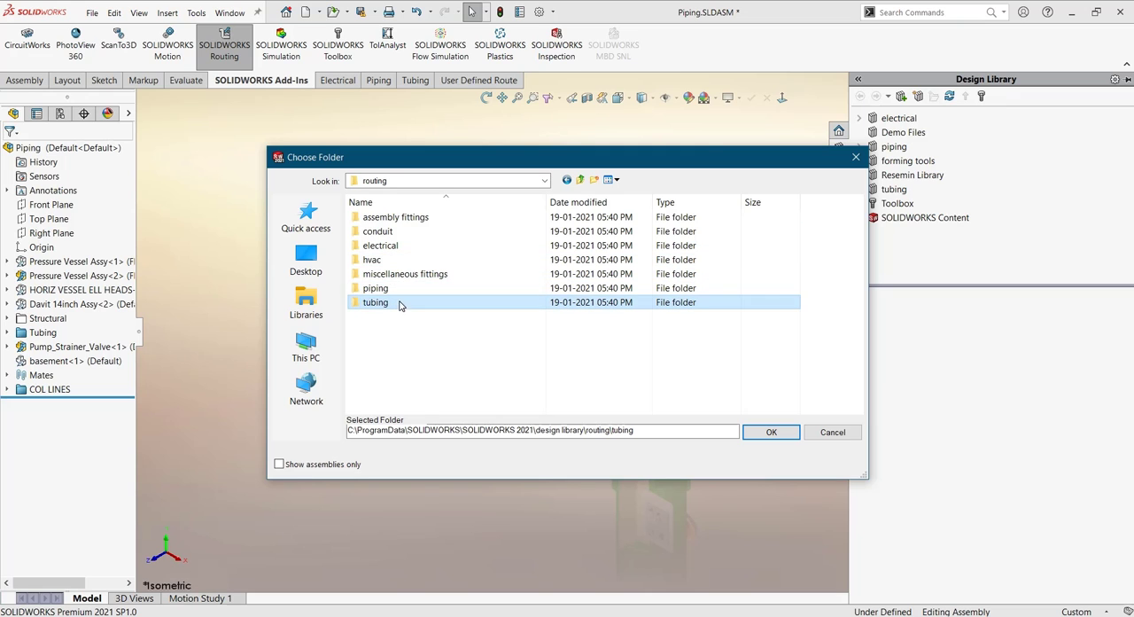
click(762, 430)
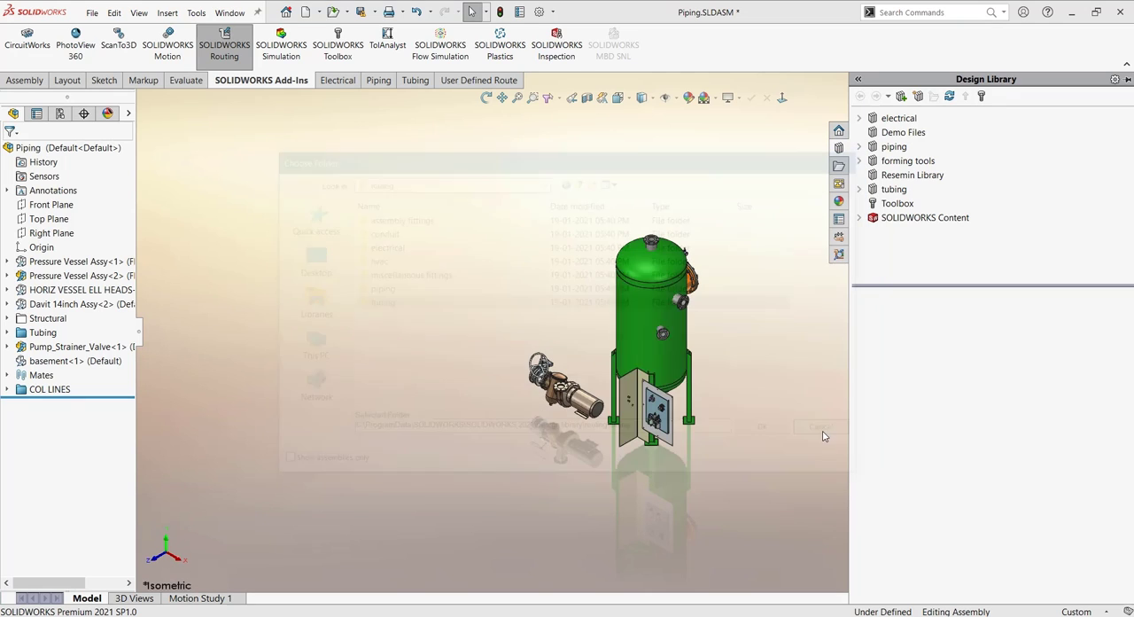
- Place a welding neck flange from the piping flanges library on the vessel's upper side nozzle, using configuration WNeck Flange 150-NPS4
scroll(673, 363, down, 3)
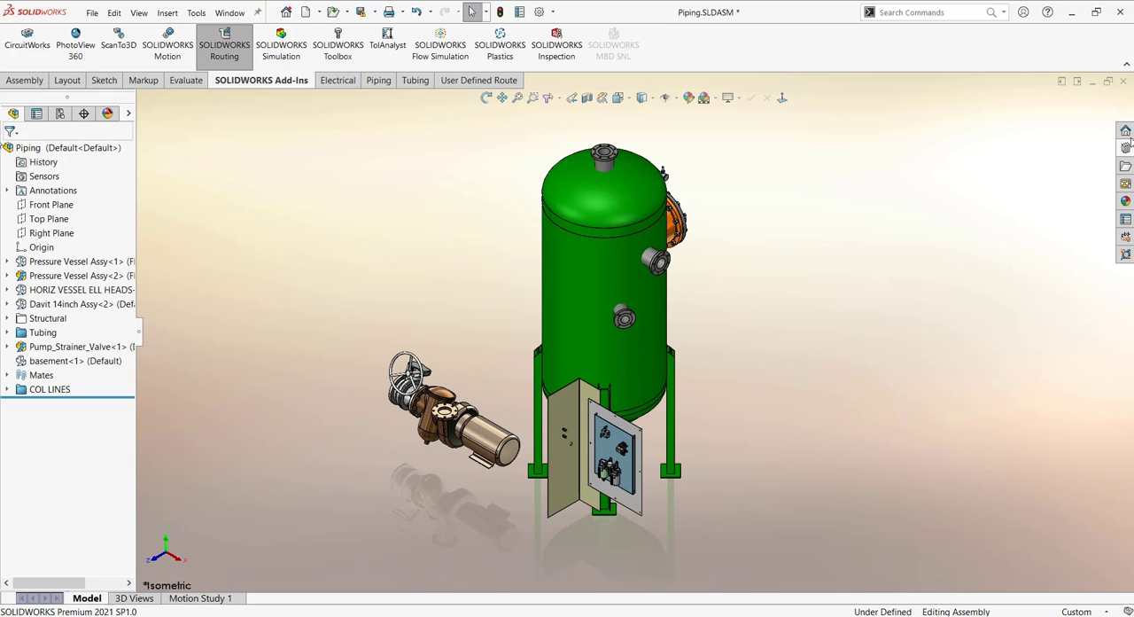
click(1125, 148)
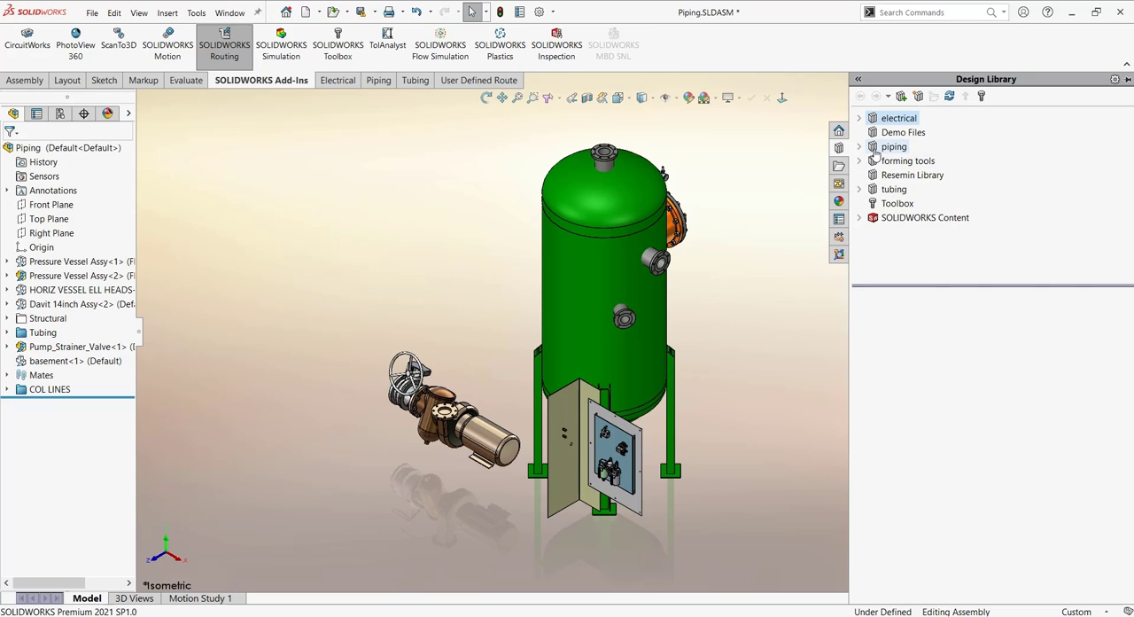
click(860, 147)
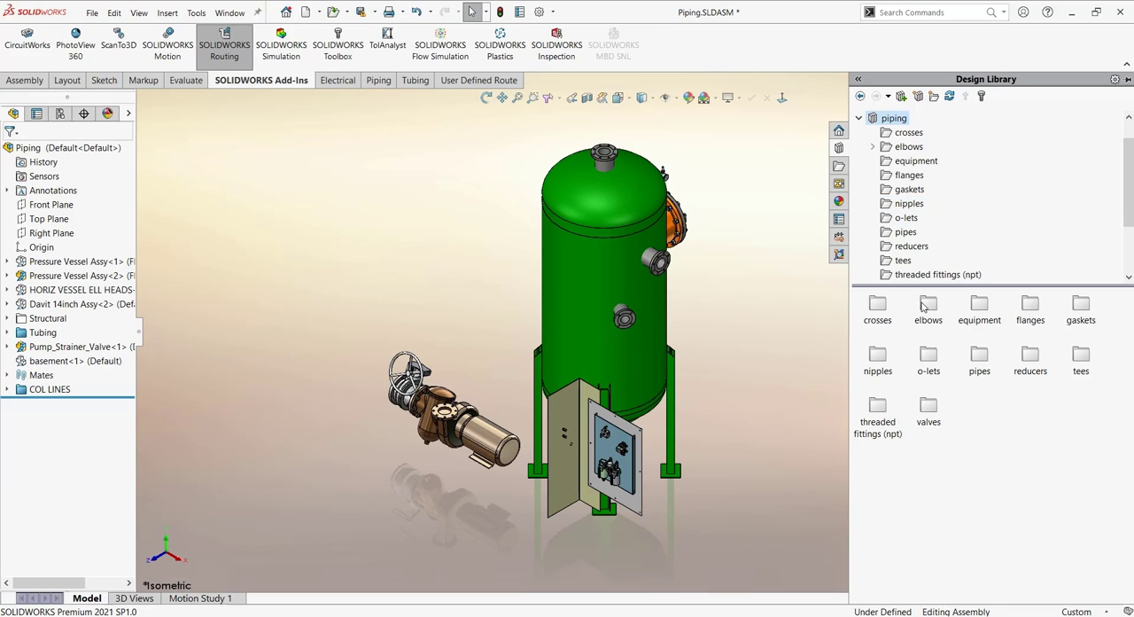
click(1030, 312)
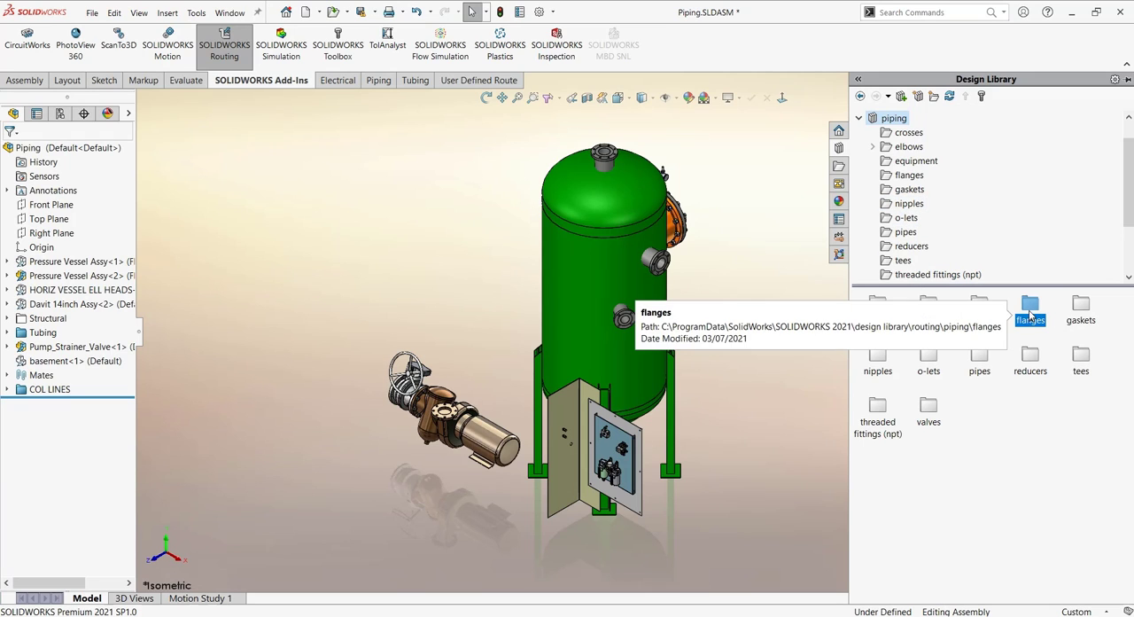
double_click(1030, 310)
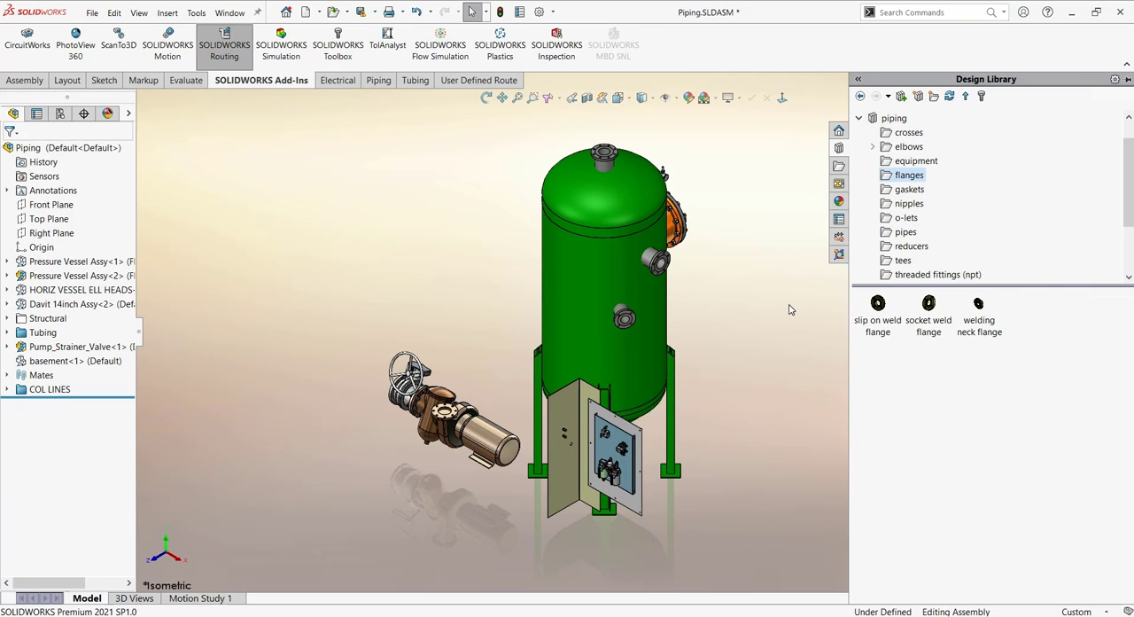
scroll(792, 309, down, 2)
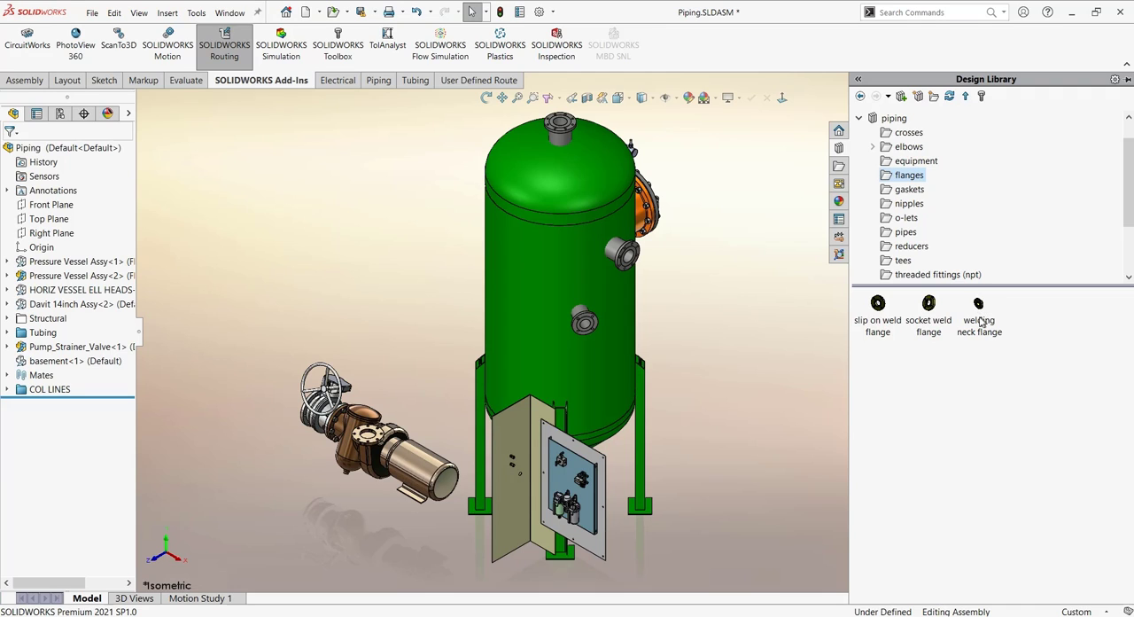
drag(981, 307, 627, 267)
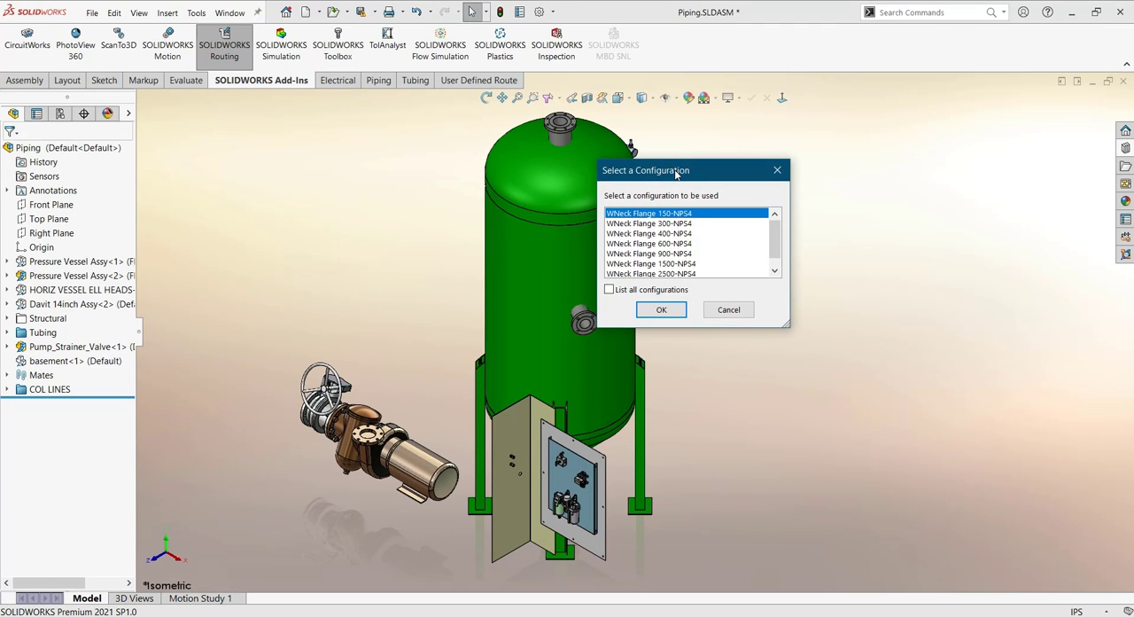
drag(676, 173, 821, 174)
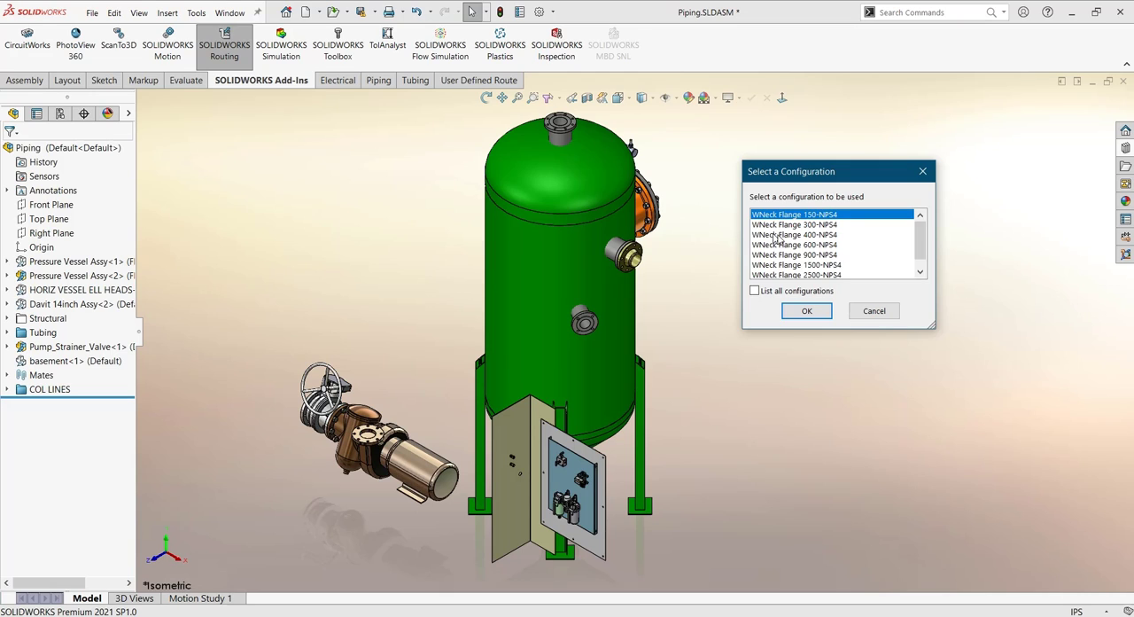
click(807, 312)
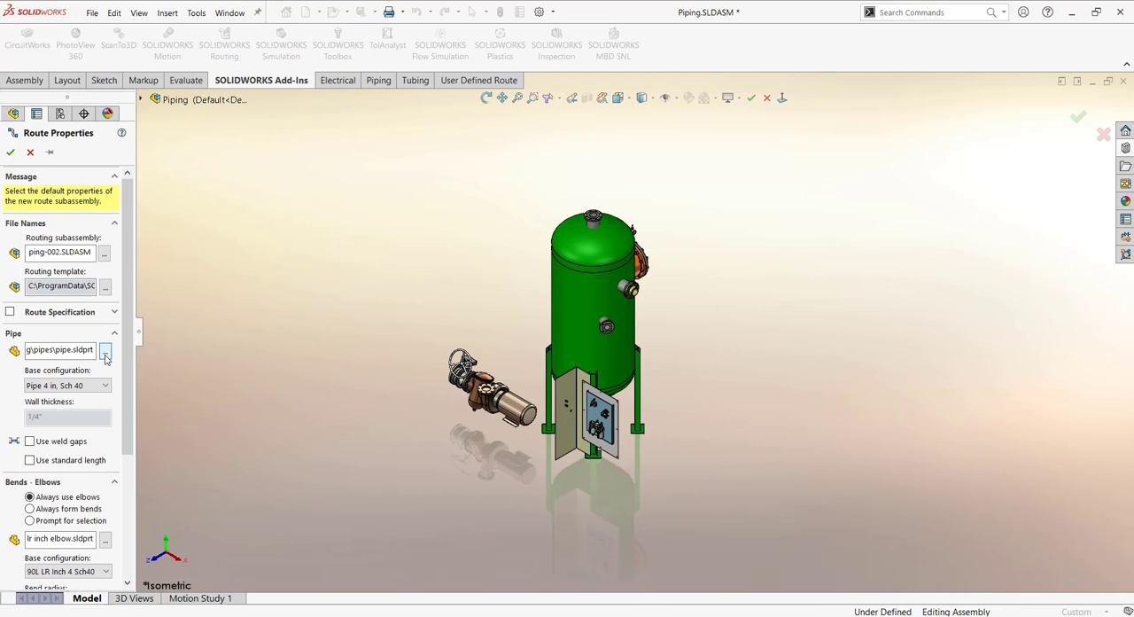
- Choose pipe.sldprt as the pipe part for the new route subassembly and accept the route properties
click(105, 352)
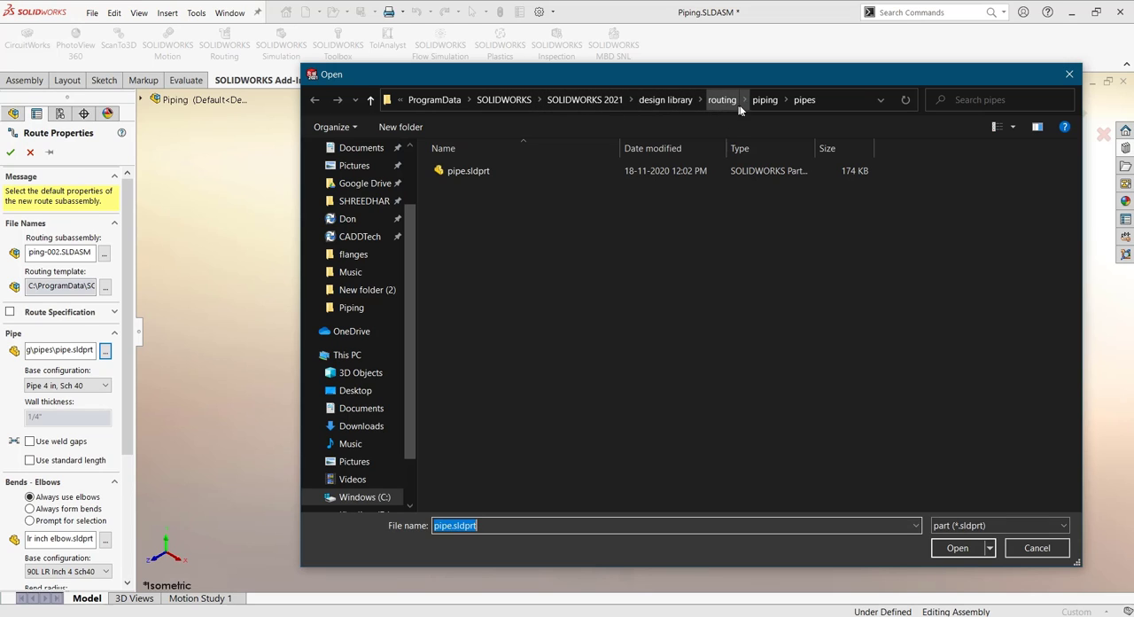
click(564, 169)
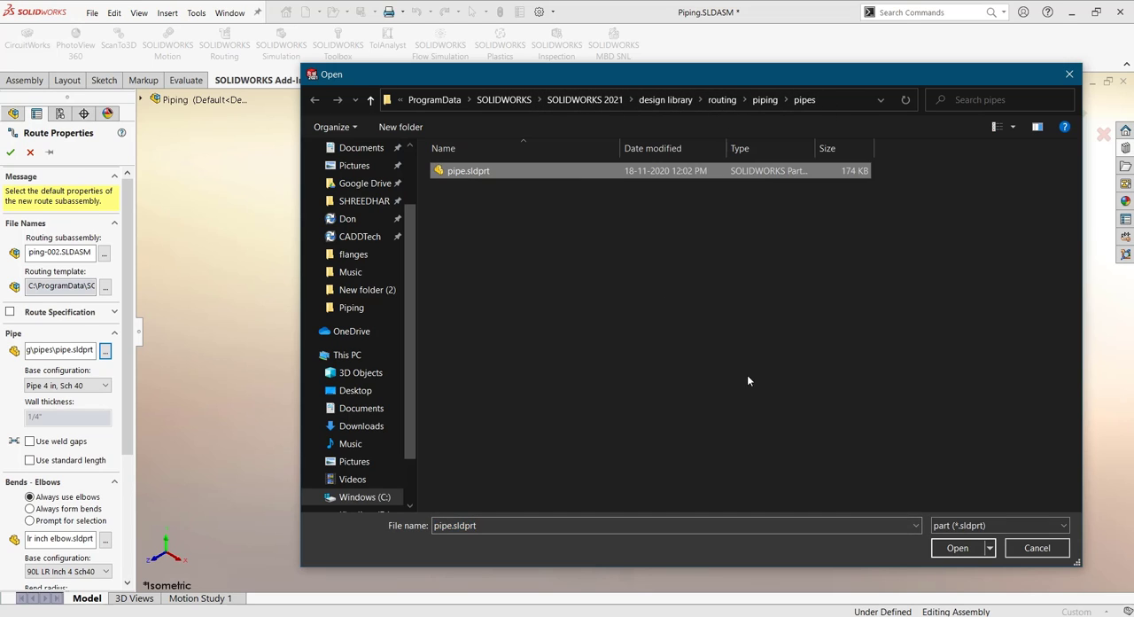
click(948, 551)
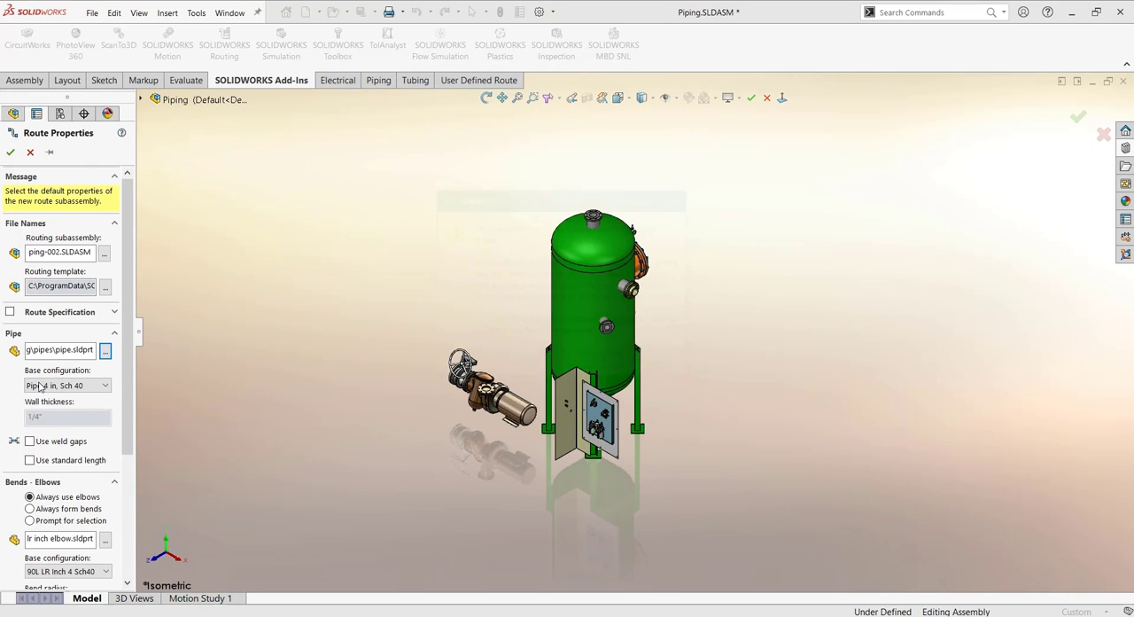
click(600, 365)
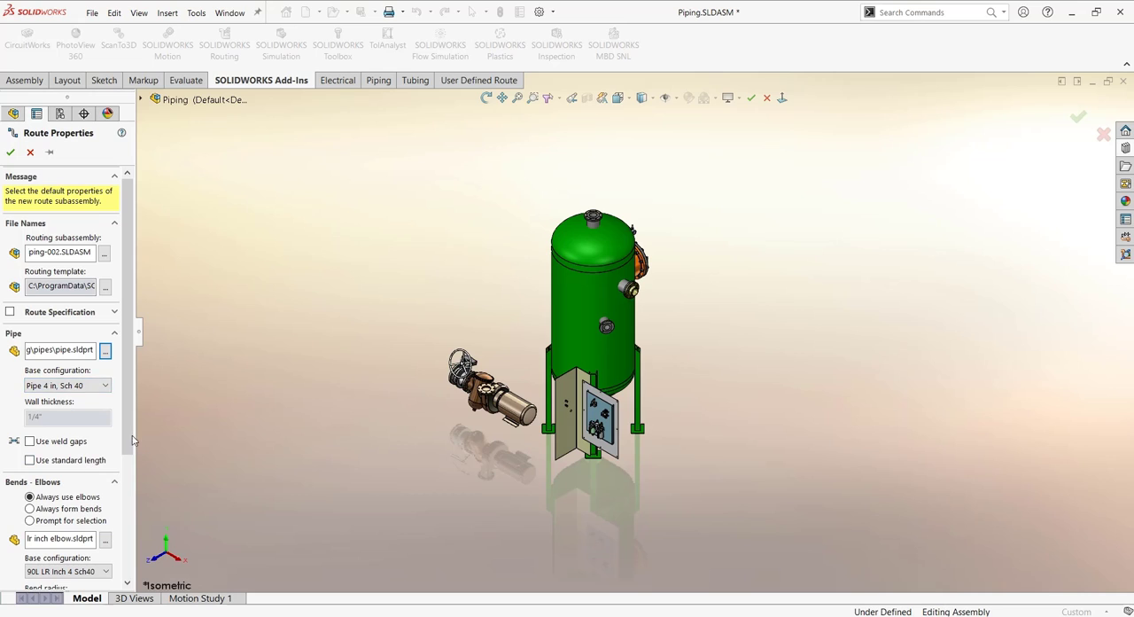
click(10, 154)
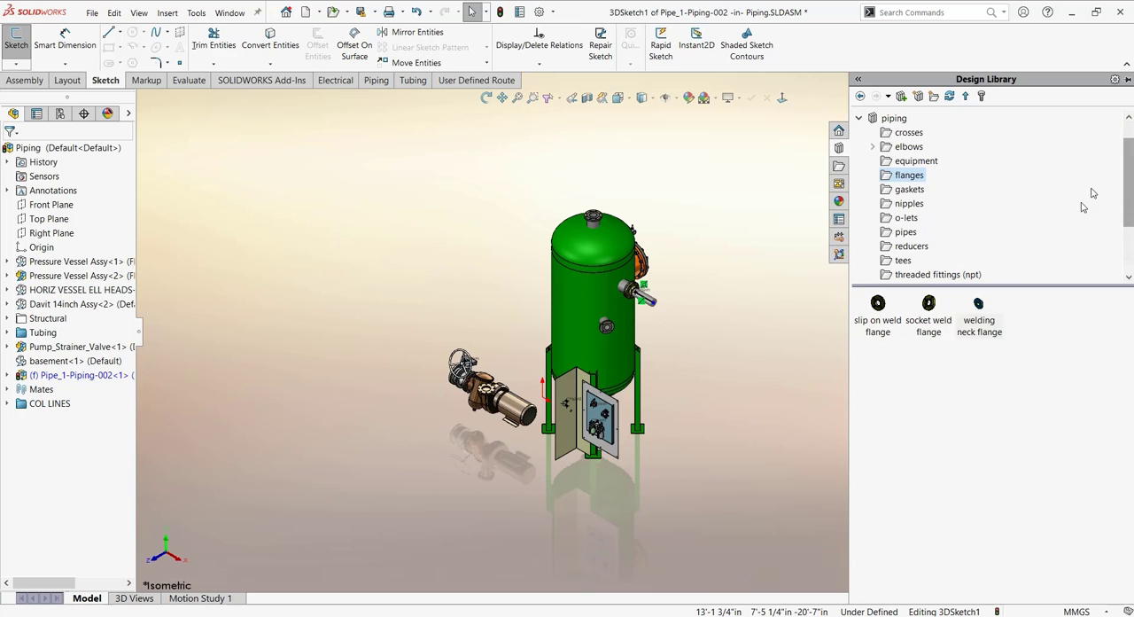
- Place a welding neck flange with configuration WNeck Flange 150-NPS4 on the pump assembly's upward-facing flange and finish inserting components
click(1125, 149)
scroll(523, 384, down, 5)
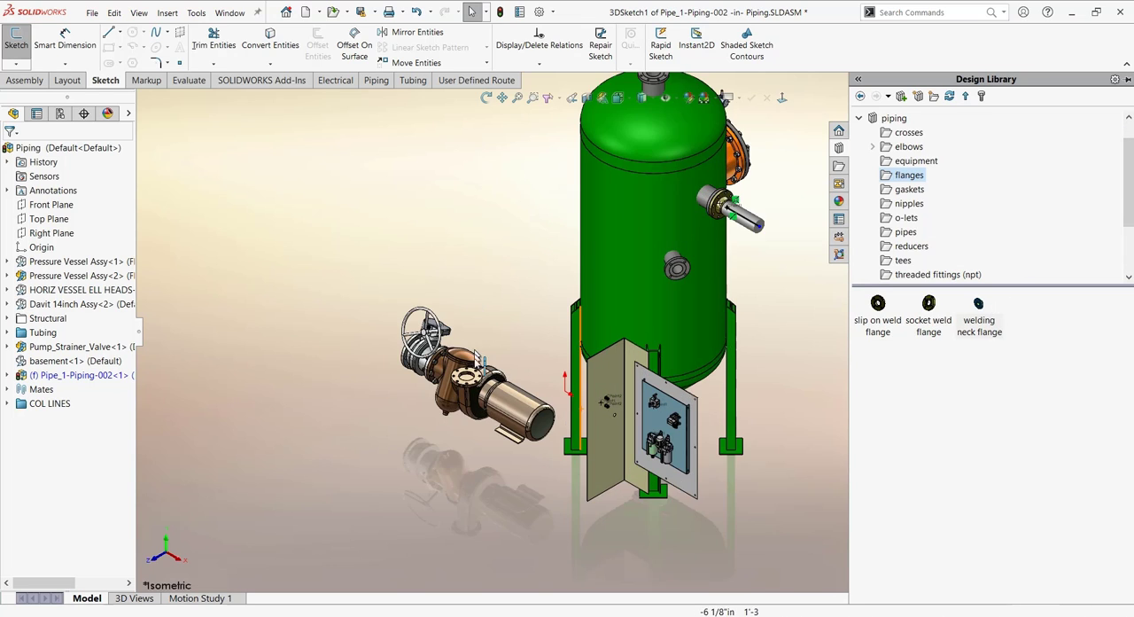
drag(988, 317, 490, 430)
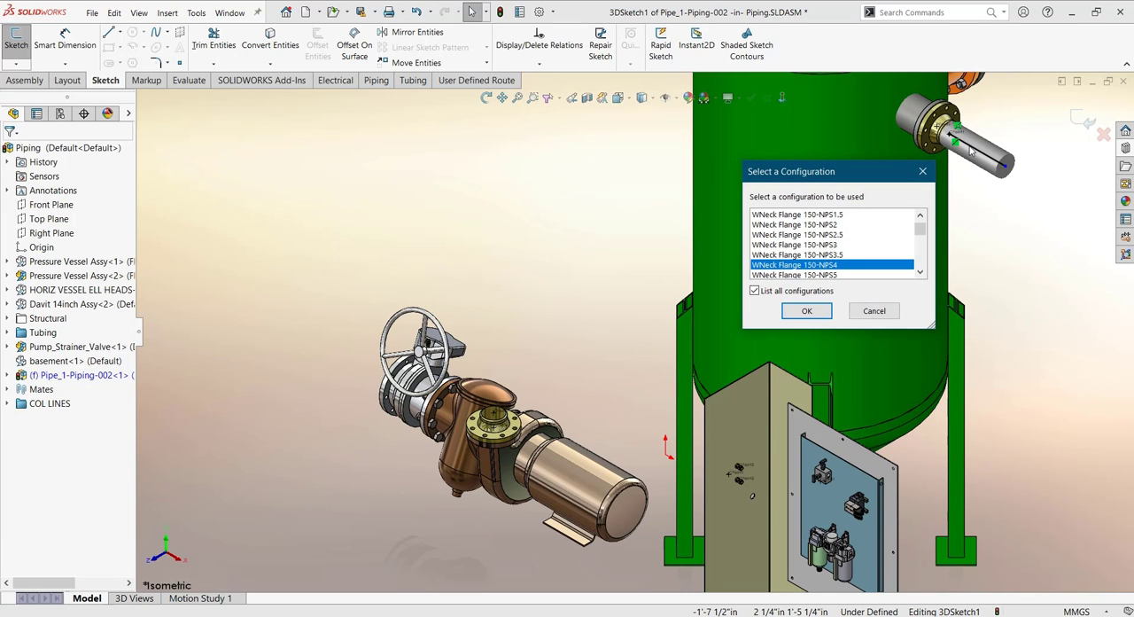
click(806, 311)
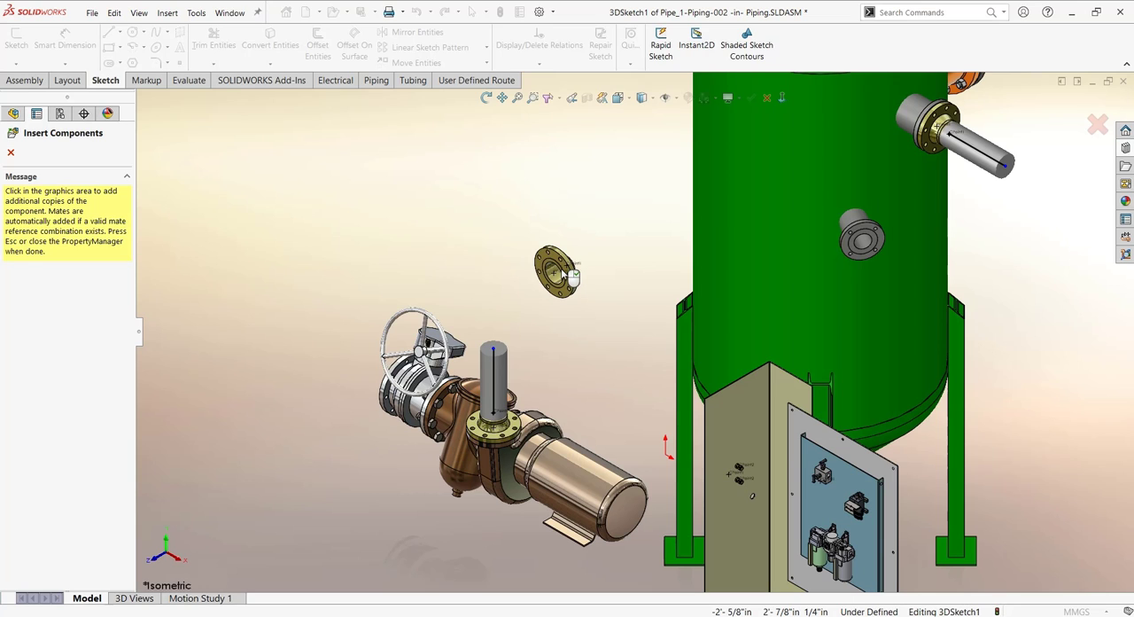
click(10, 152)
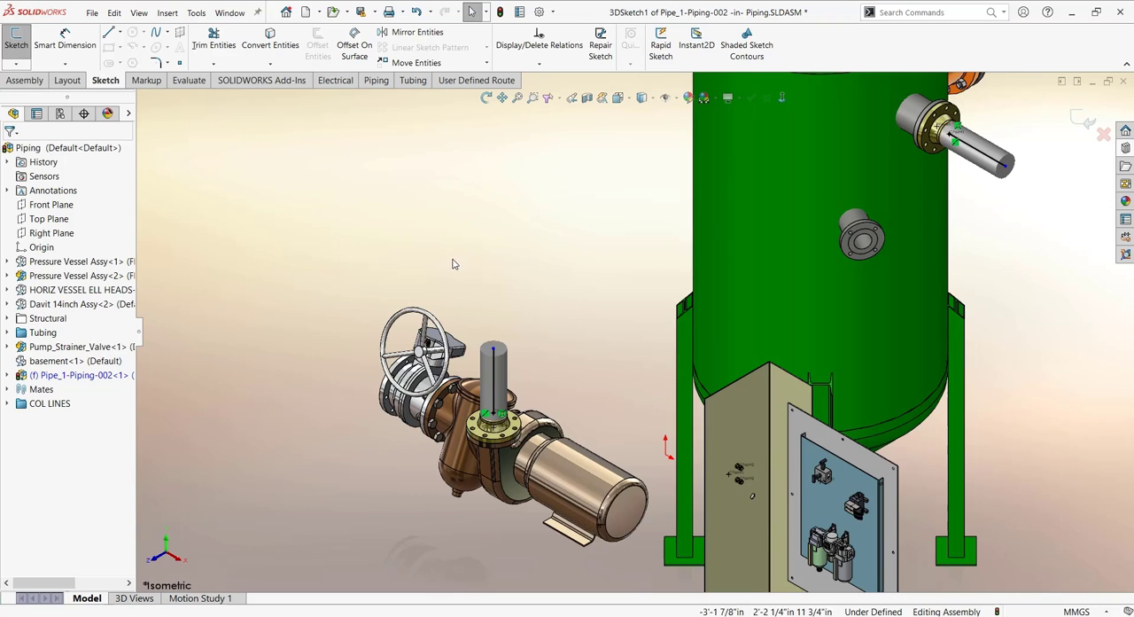
scroll(455, 259, up, 2)
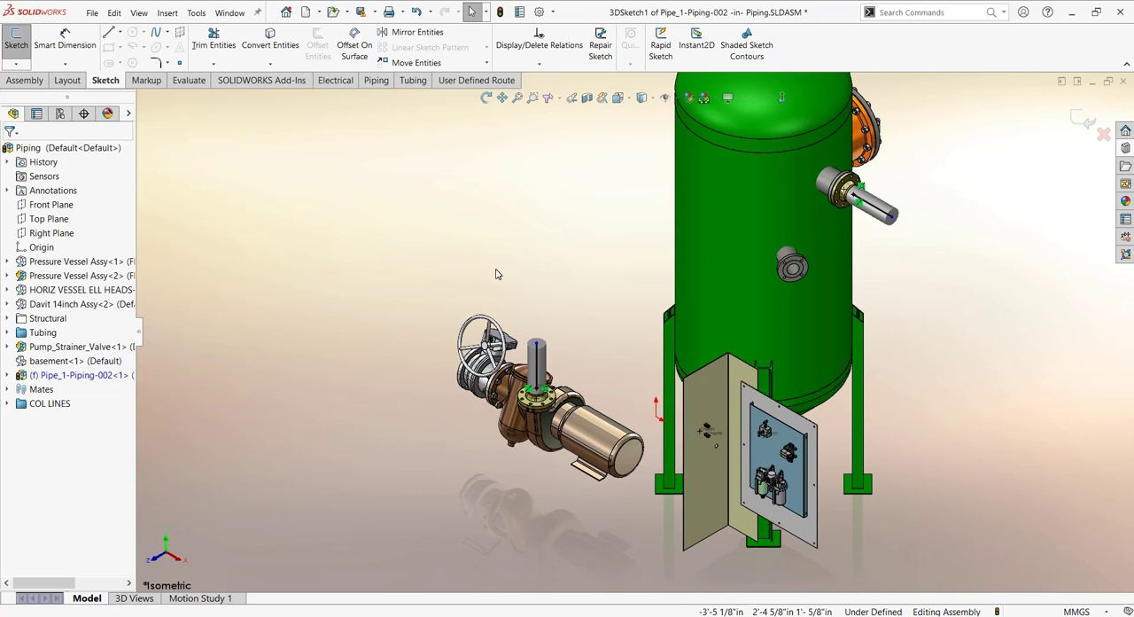
scroll(493, 271, up, 4)
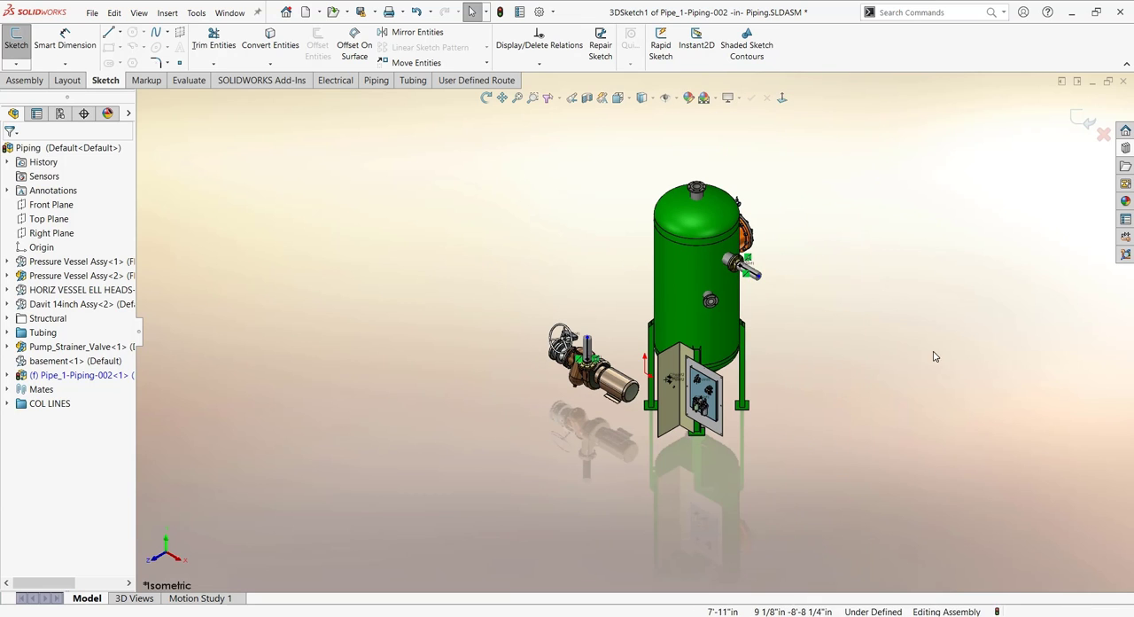
mouse_move(767, 310)
middle_down()
mouse_move(807, 297)
mouse_move(763, 295)
middle_up()
scroll(803, 301, down, 2)
scroll(760, 295, up, 2)
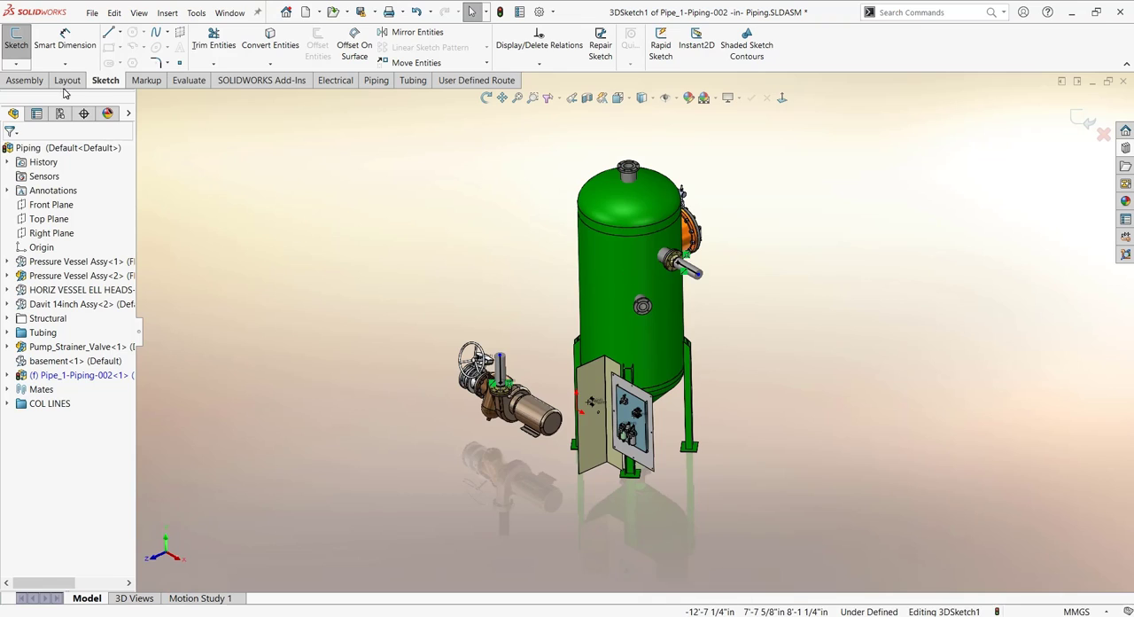
click(16, 64)
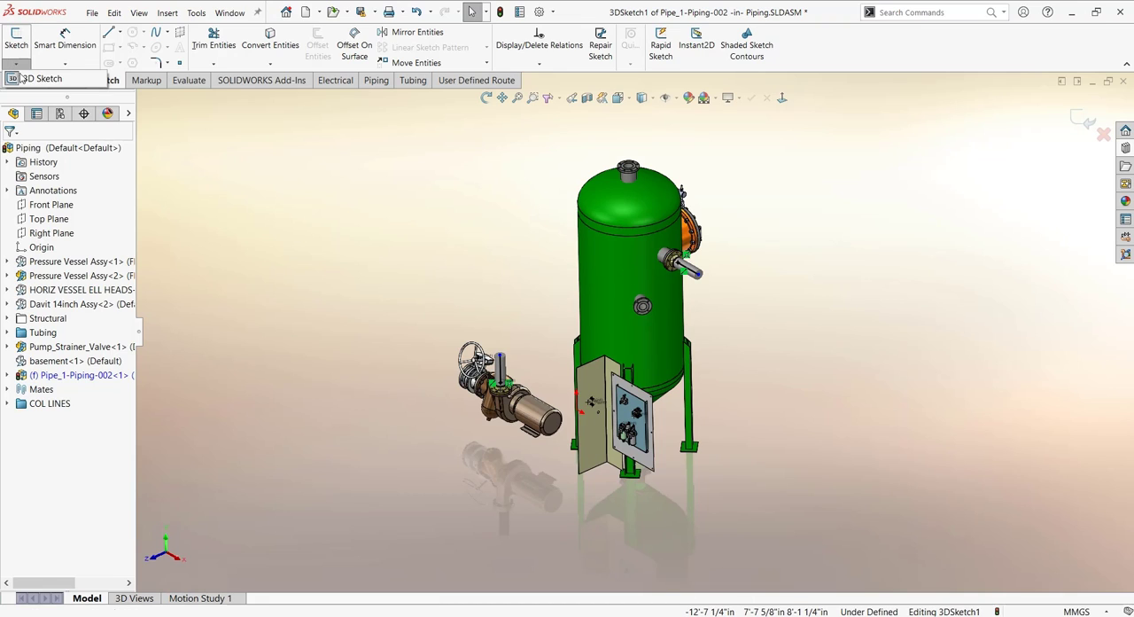
click(303, 197)
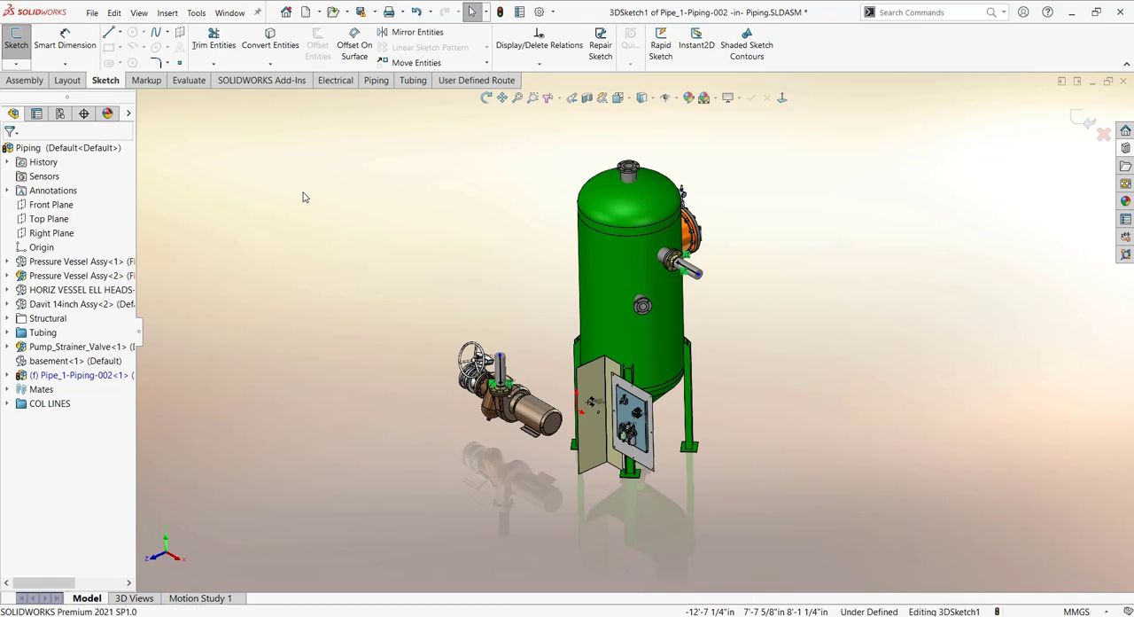
- Auto-route the pipe from the stub end at the vessel's upper side nozzle to the stub end above the pump flange
click(374, 81)
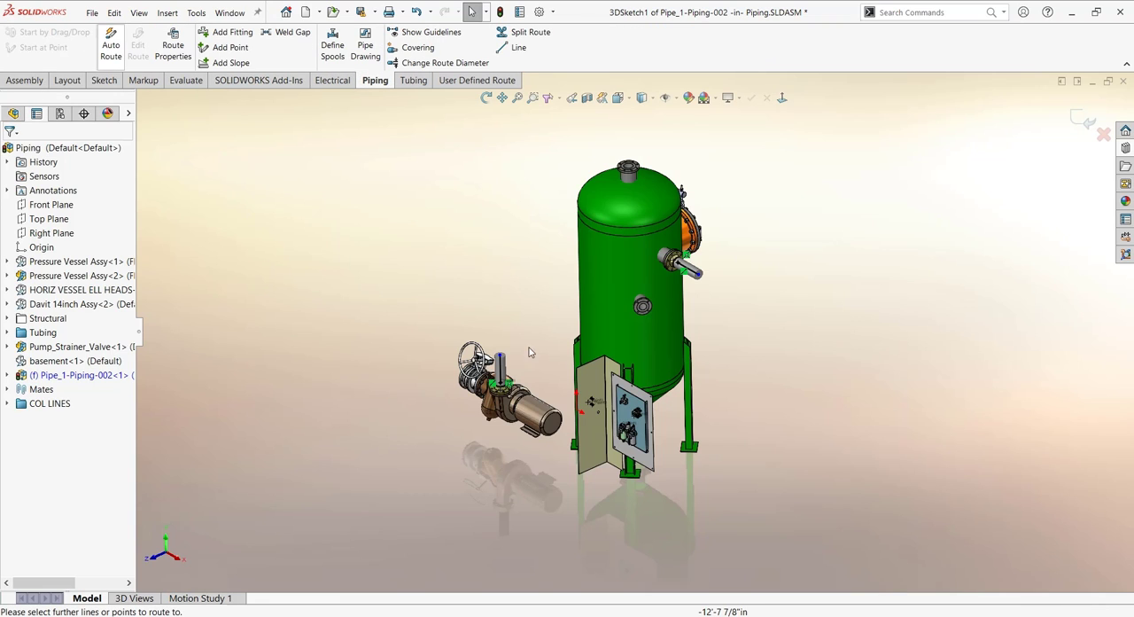
click(111, 44)
click(698, 273)
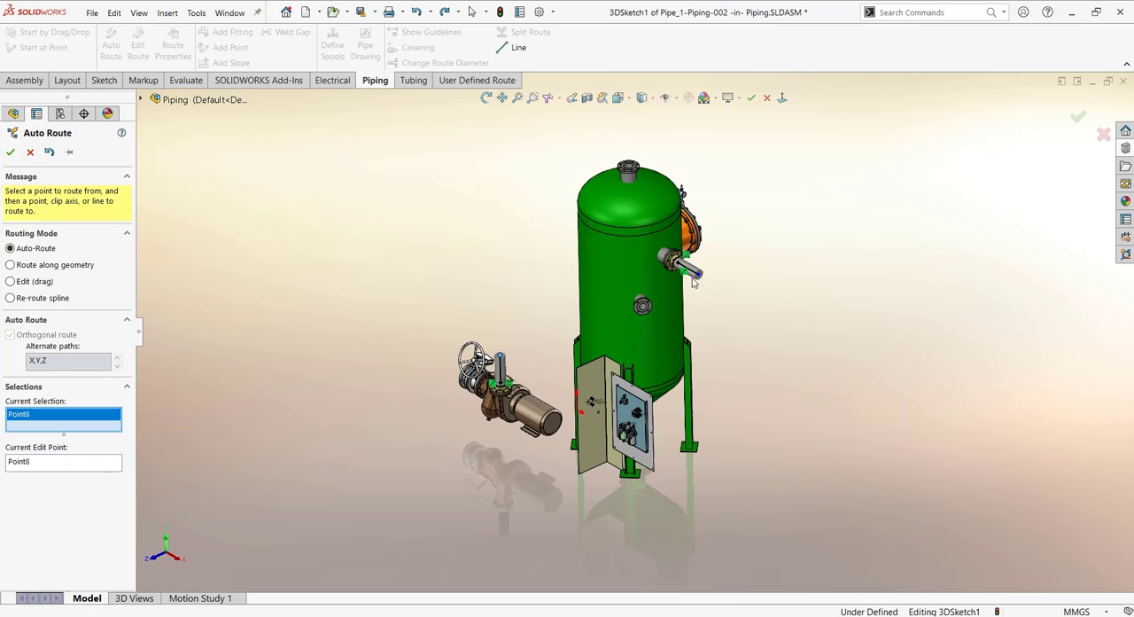
click(501, 356)
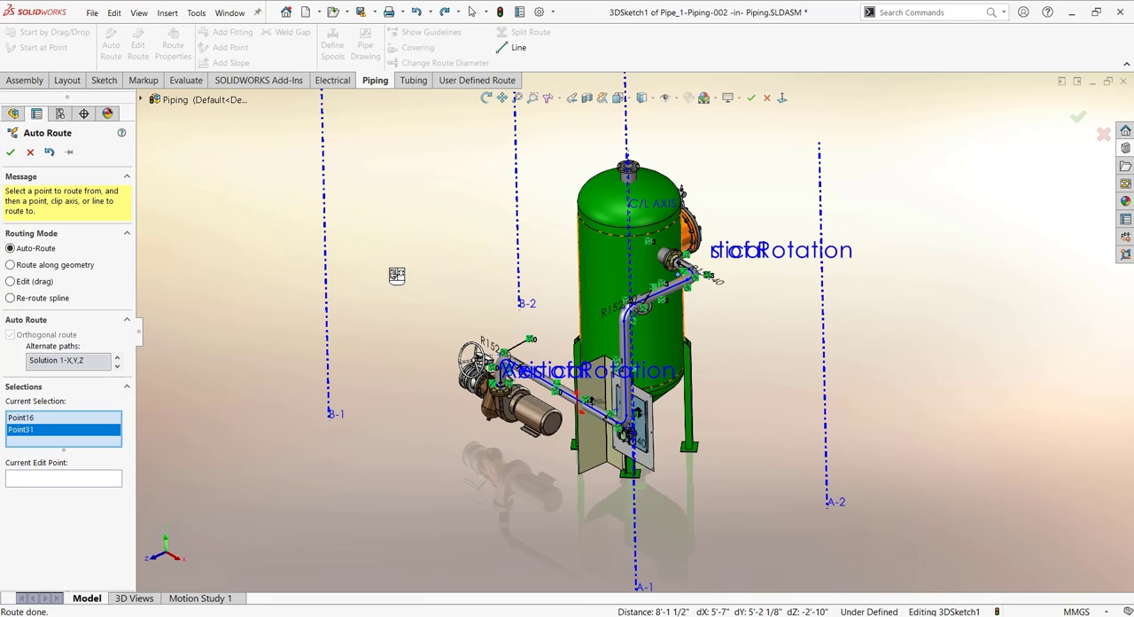
- Choose the alternate path Solution 3-Y,X,Z for the automatic pipe route
mouse_move(398, 269)
middle_down()
mouse_move(408, 271)
mouse_move(409, 244)
mouse_move(434, 283)
mouse_move(385, 256)
middle_up()
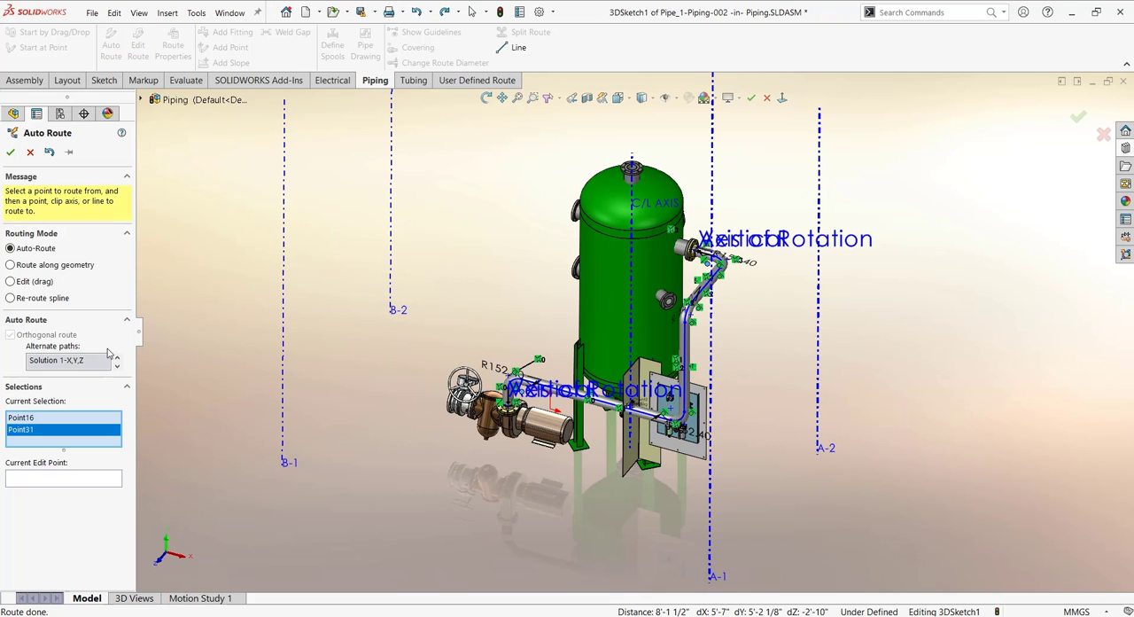
right_click(445, 292)
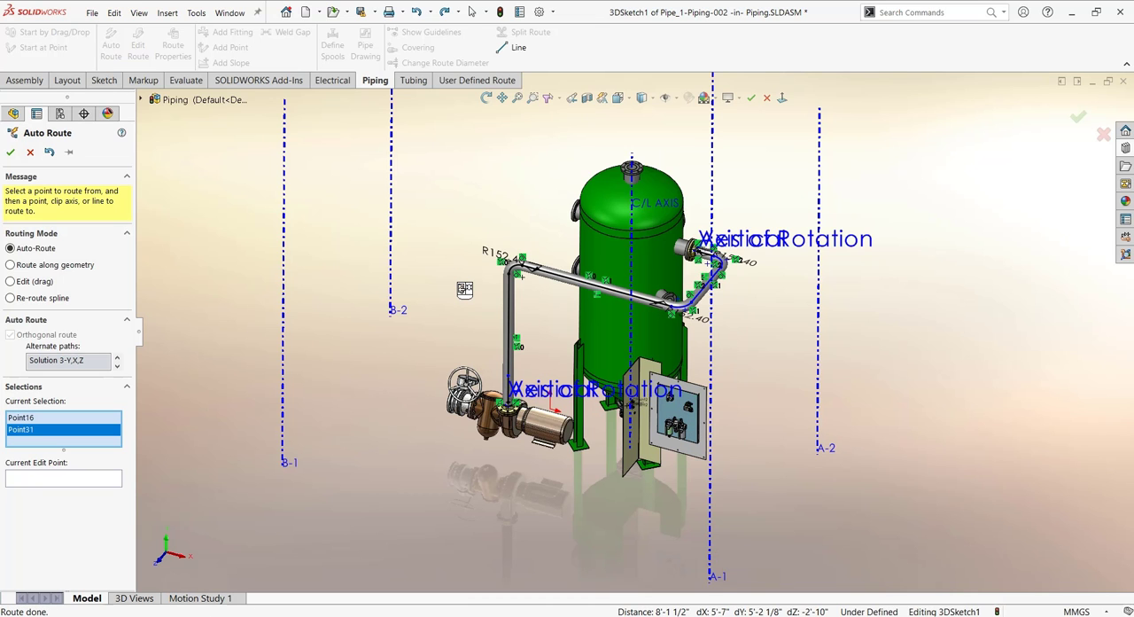
middle_drag(464, 288, 471, 268)
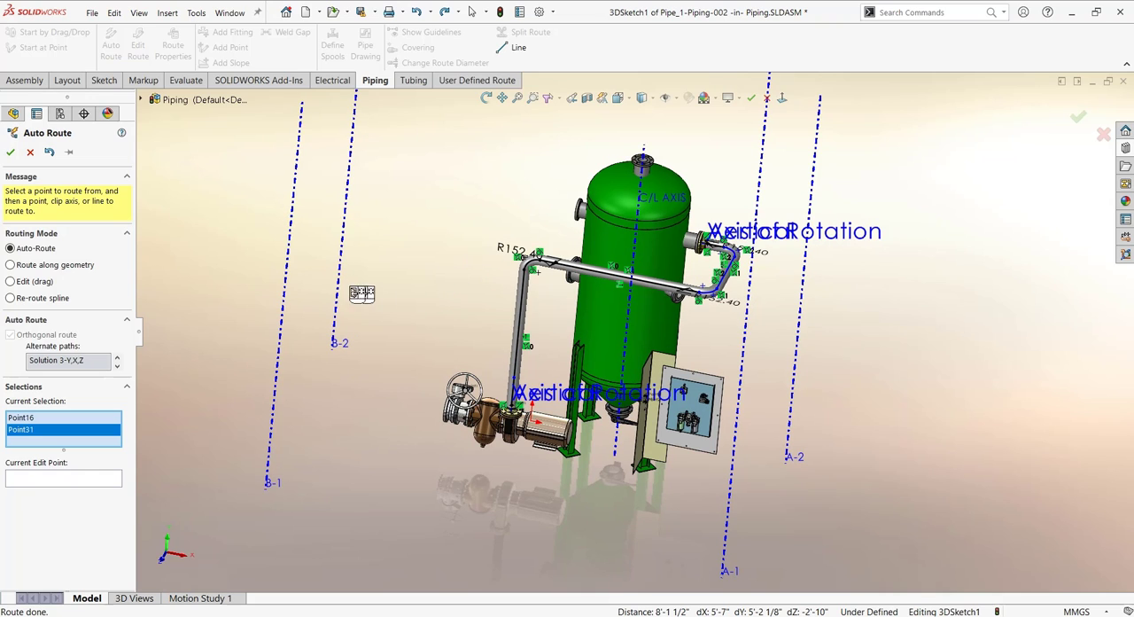
- Use the Edit (drag) routing mode to move the bent pipe segment farther out from the vessel nozzle, and accept the route
click(27, 282)
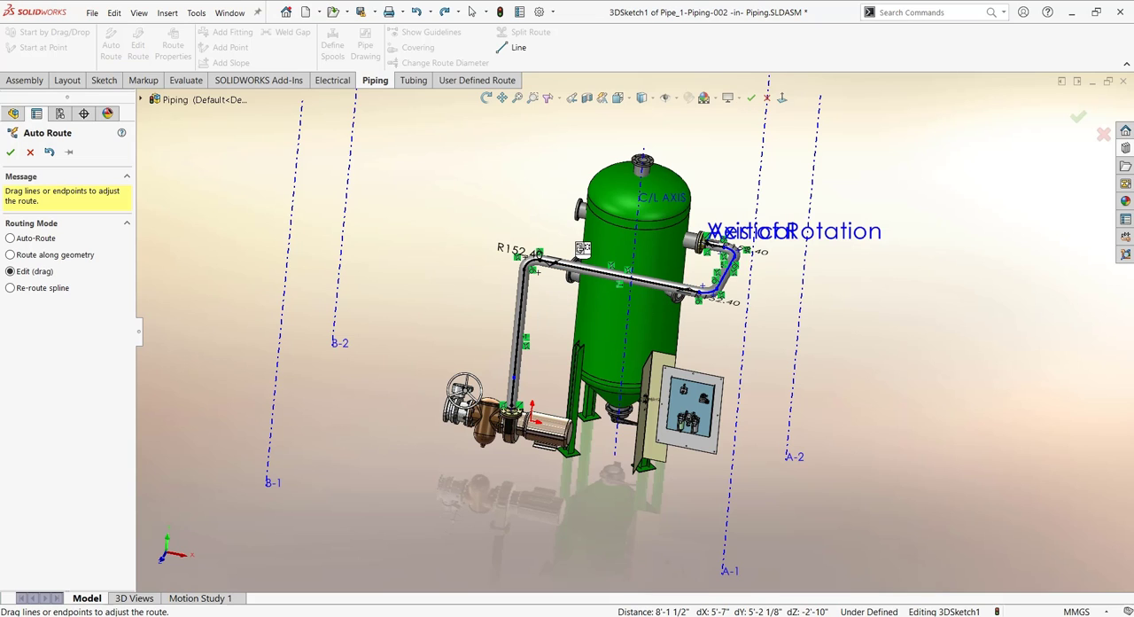
scroll(613, 306, down, 4)
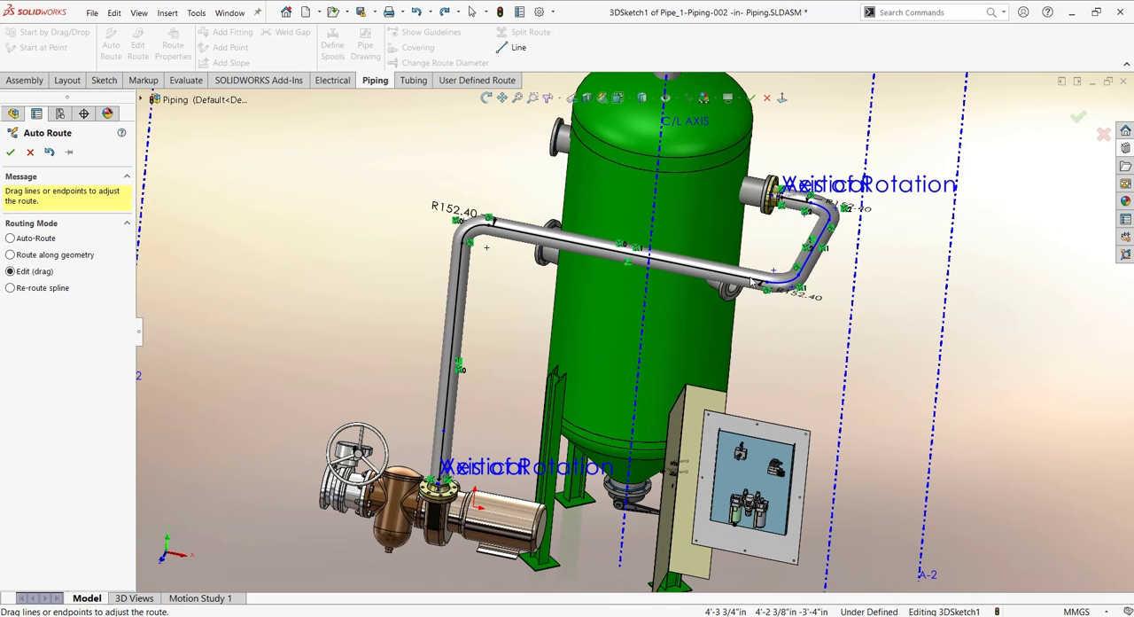
drag(806, 264, 839, 267)
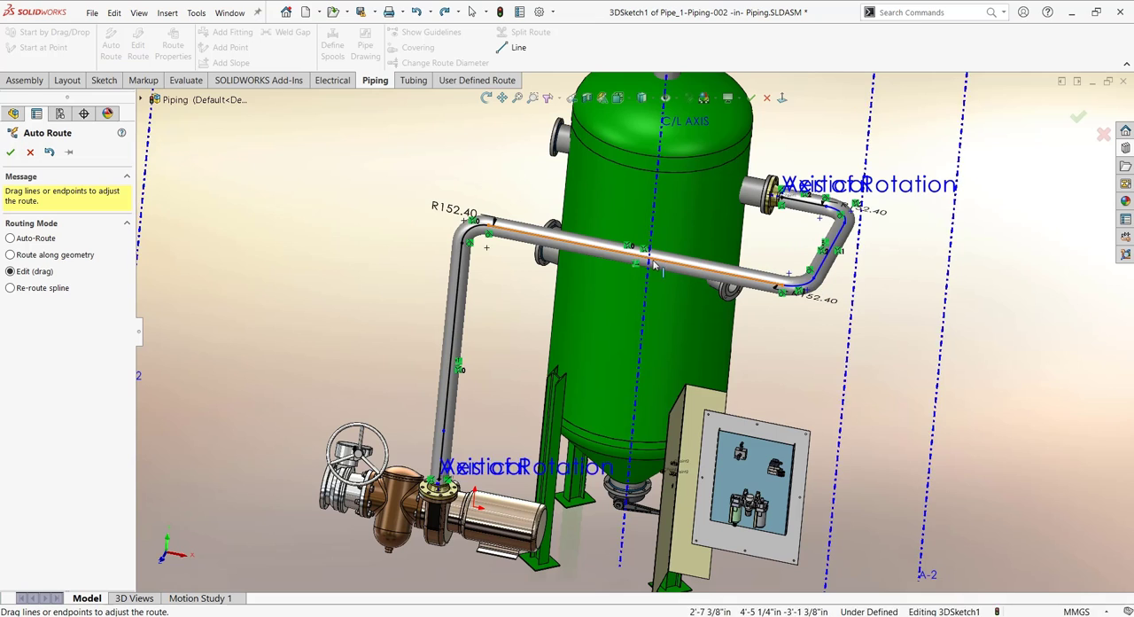
scroll(372, 256, up, 3)
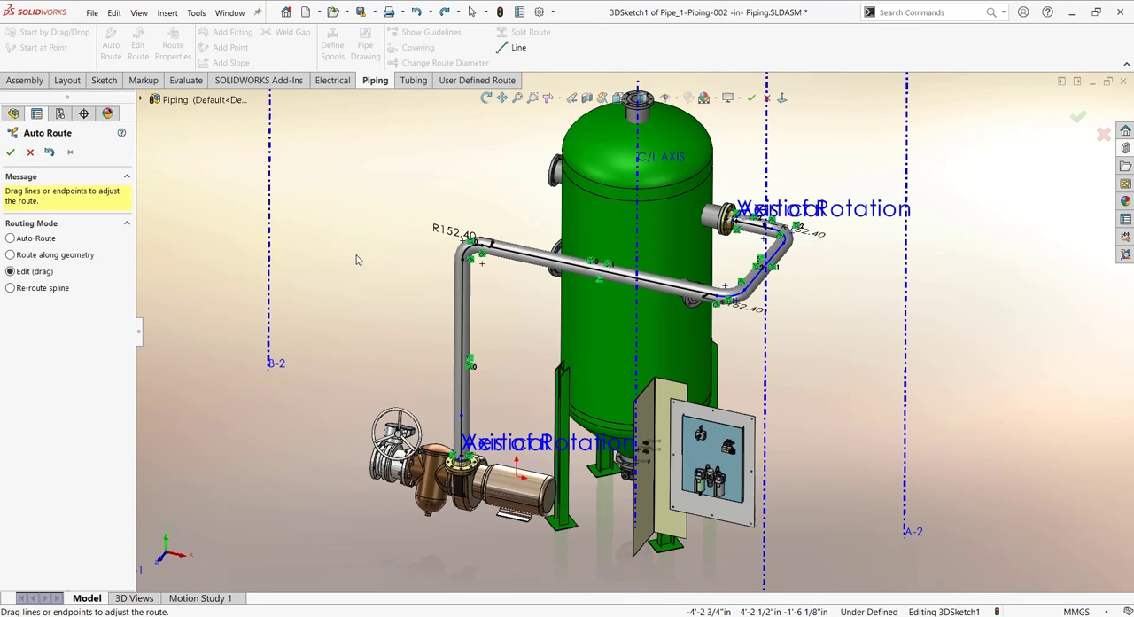
click(9, 155)
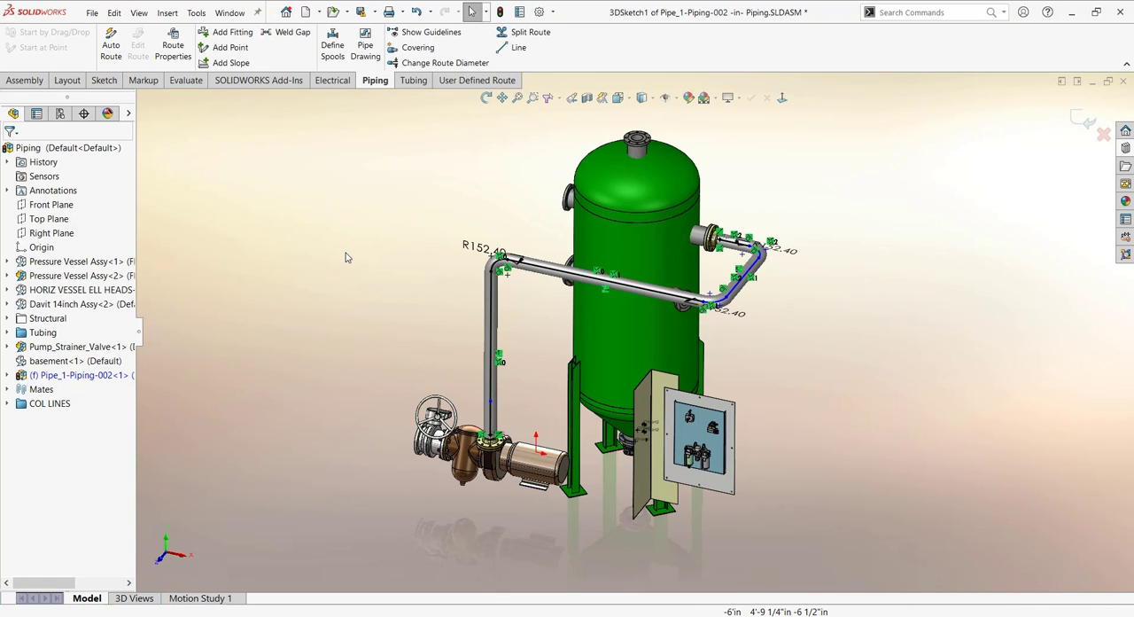
- Exit the 3D route sketch to generate the pipes and elbows
scroll(421, 295, up, 1)
middle_drag(422, 291, 453, 283)
click(1083, 126)
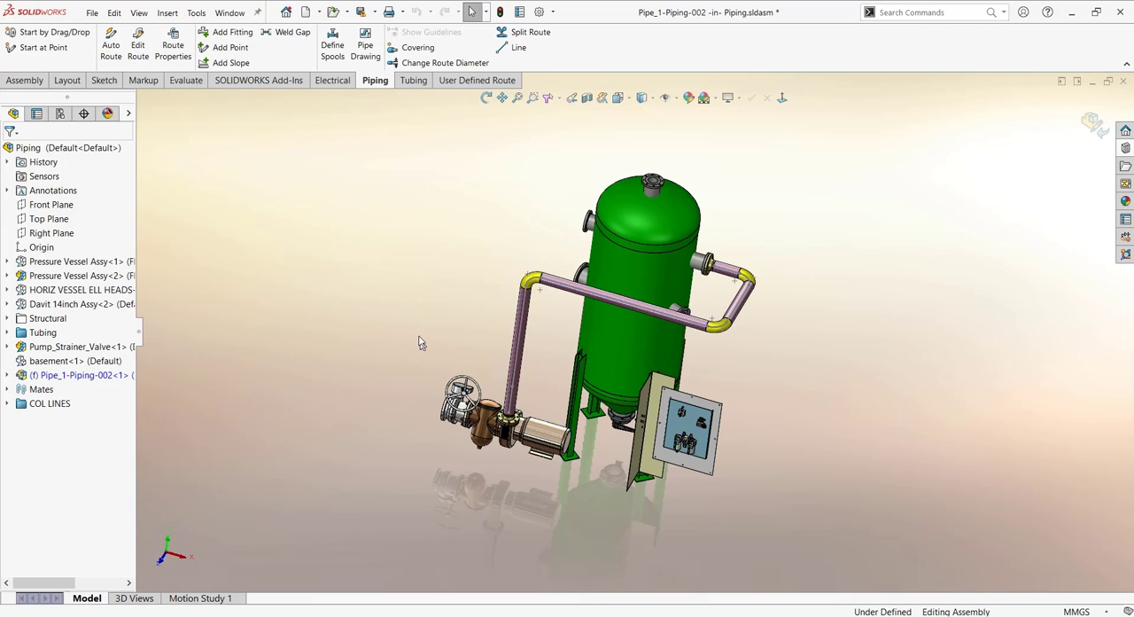
- Hide the ElbowArc sketch of the elbow in front of the vessel
scroll(756, 296, down, 3)
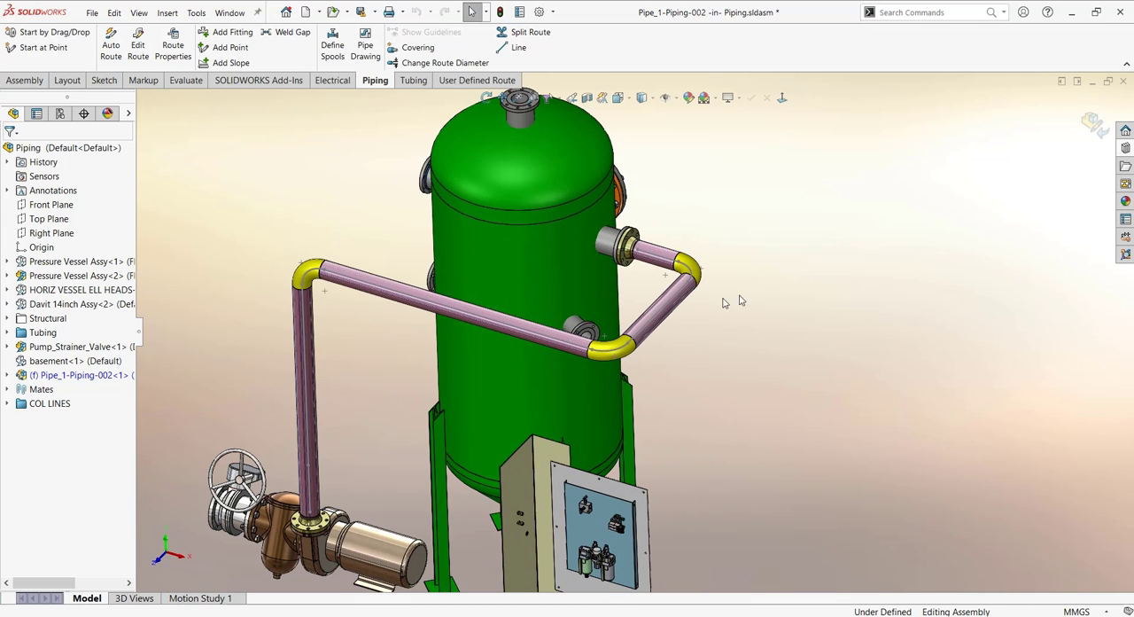
right_click(605, 354)
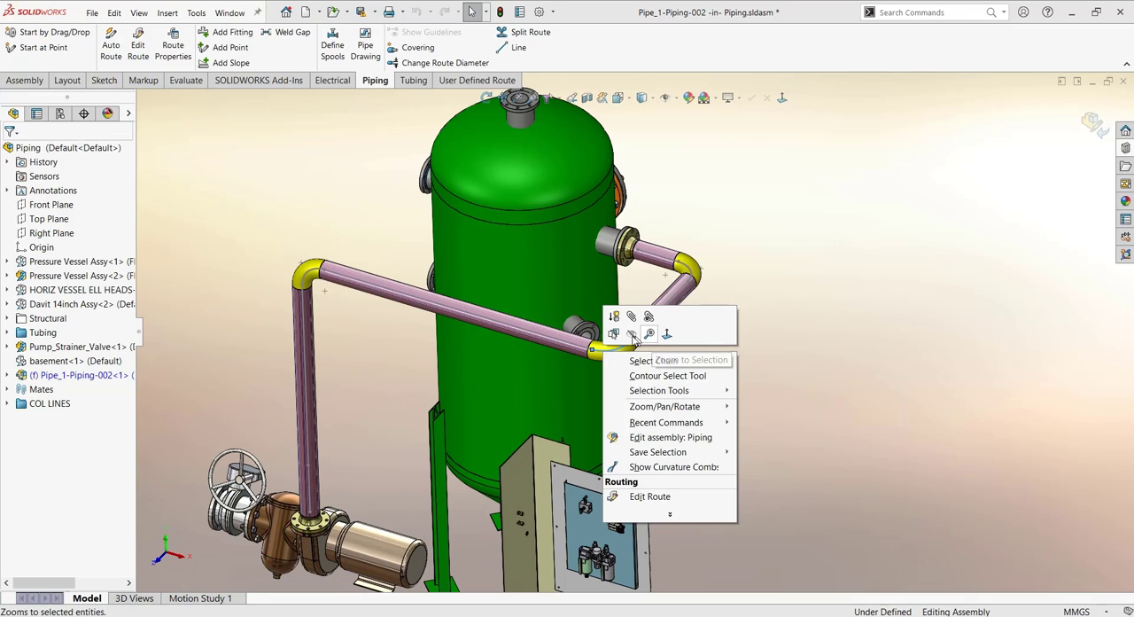
key(Escape)
click(862, 294)
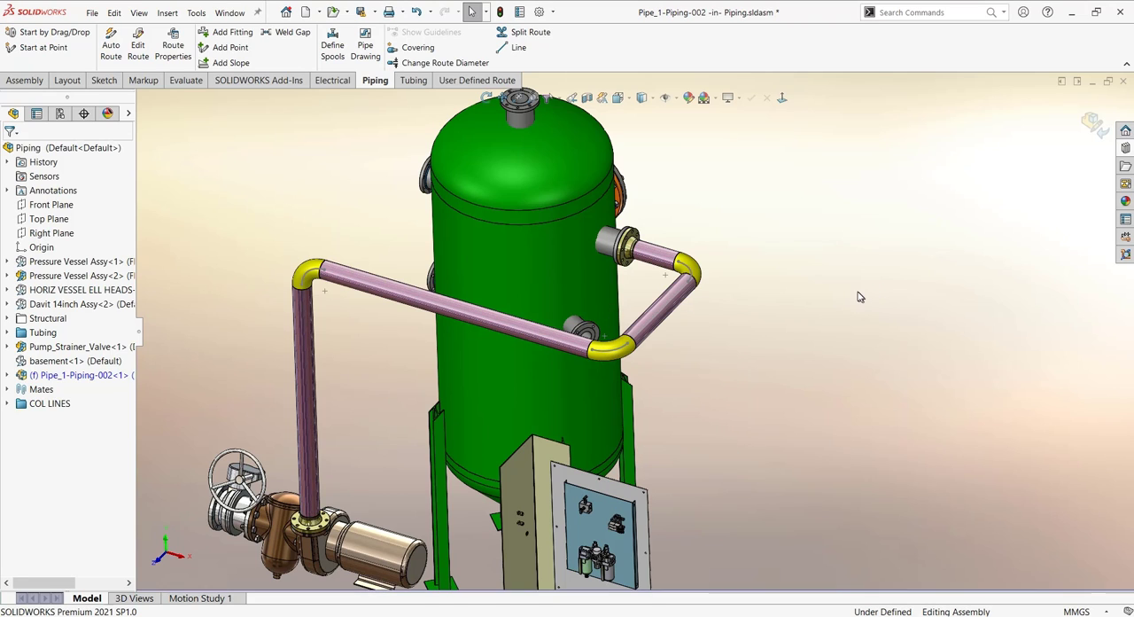
right_click(621, 352)
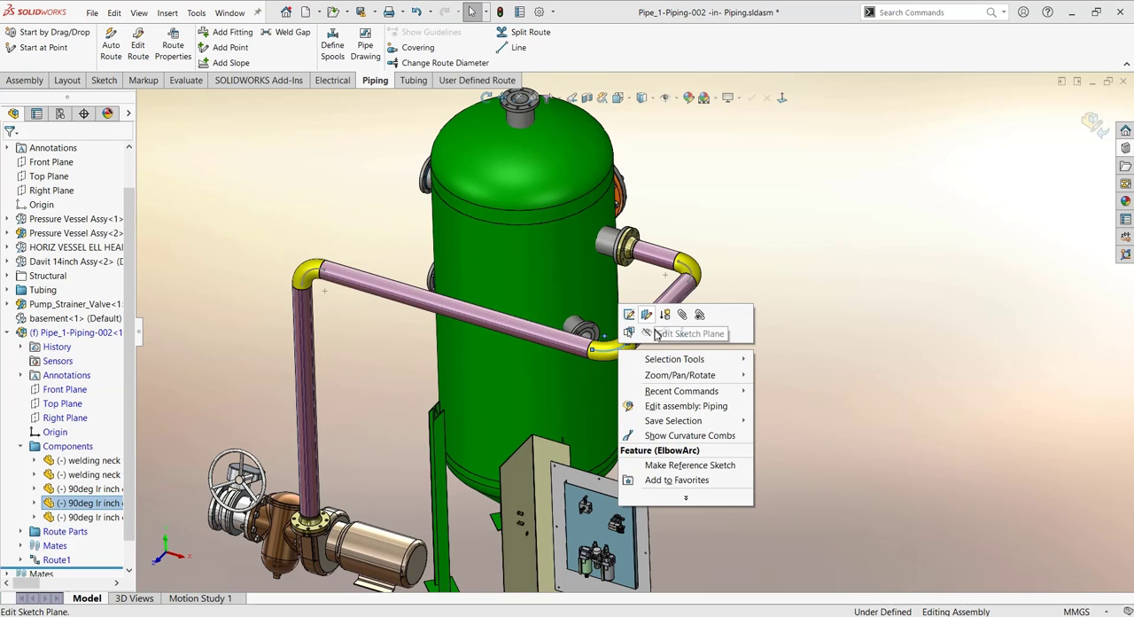
click(655, 333)
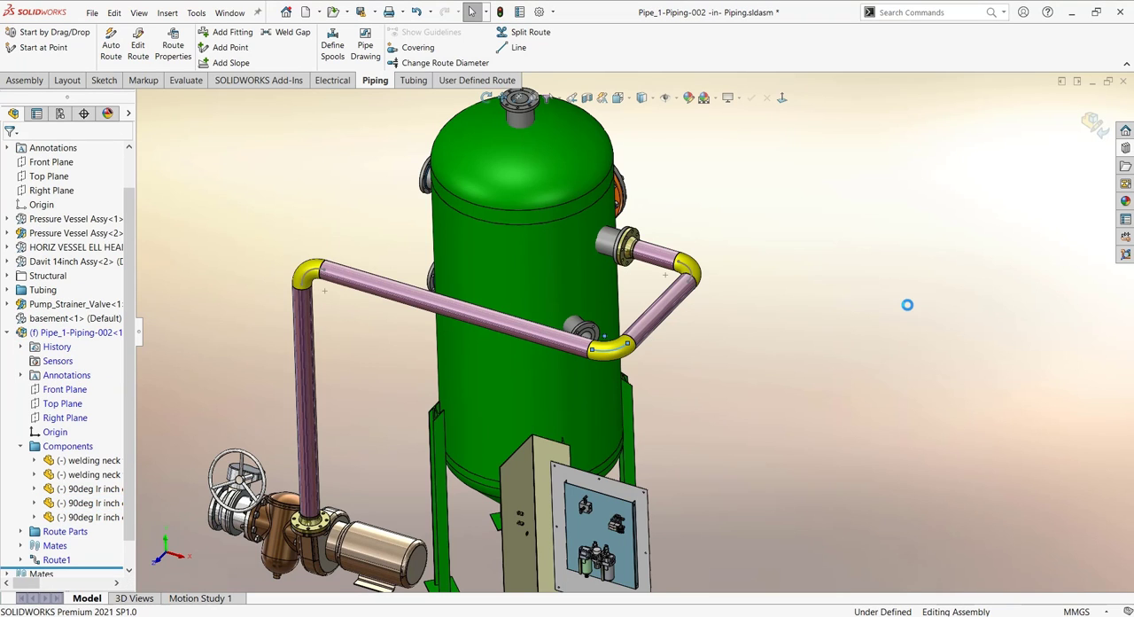
- Examine the pipe run around the vessel and the valve and filter components on the control panel
scroll(753, 370, up, 3)
middle_drag(747, 372, 777, 320)
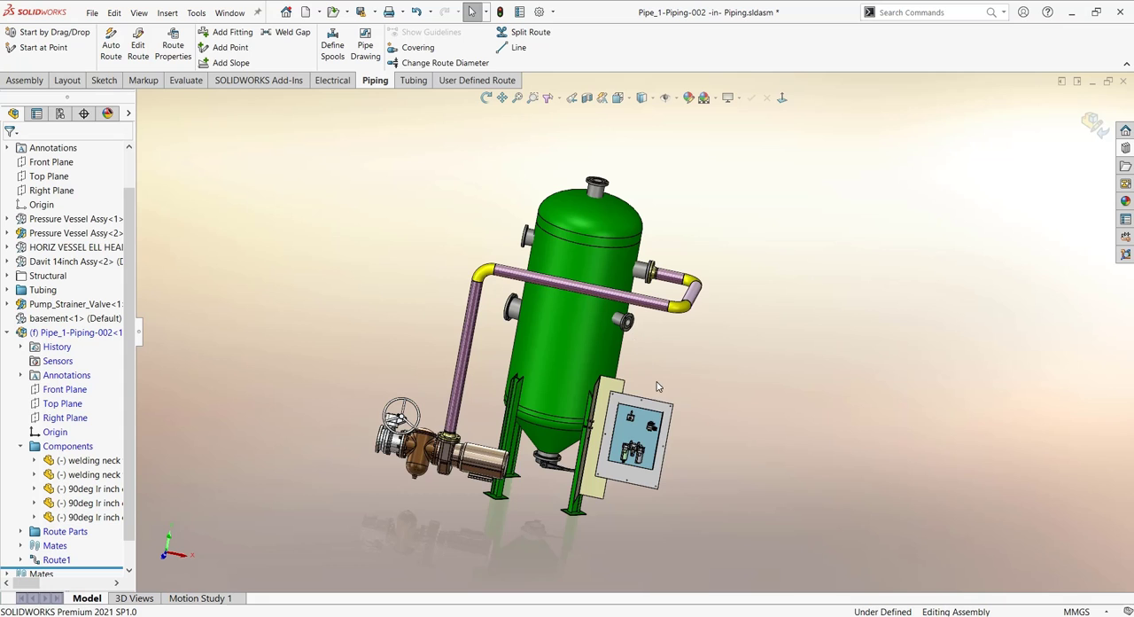
middle_drag(657, 360, 496, 350)
middle_drag(530, 393, 500, 384)
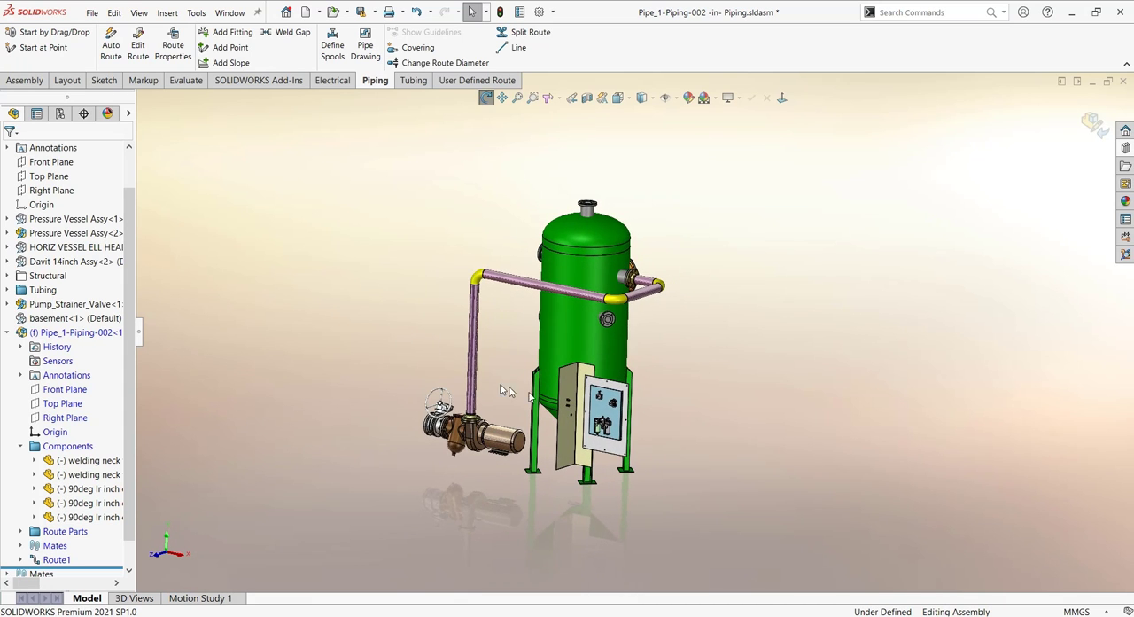
scroll(605, 399, down, 10)
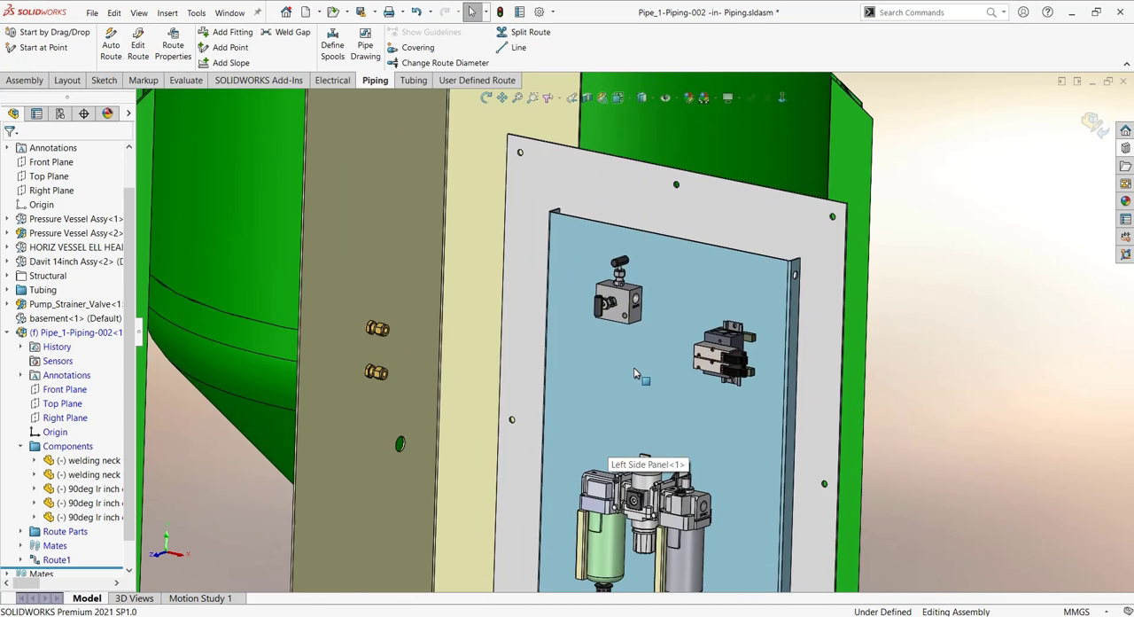
scroll(634, 366, down, 2)
scroll(637, 370, up, 2)
scroll(666, 432, down, 2)
scroll(651, 413, up, 2)
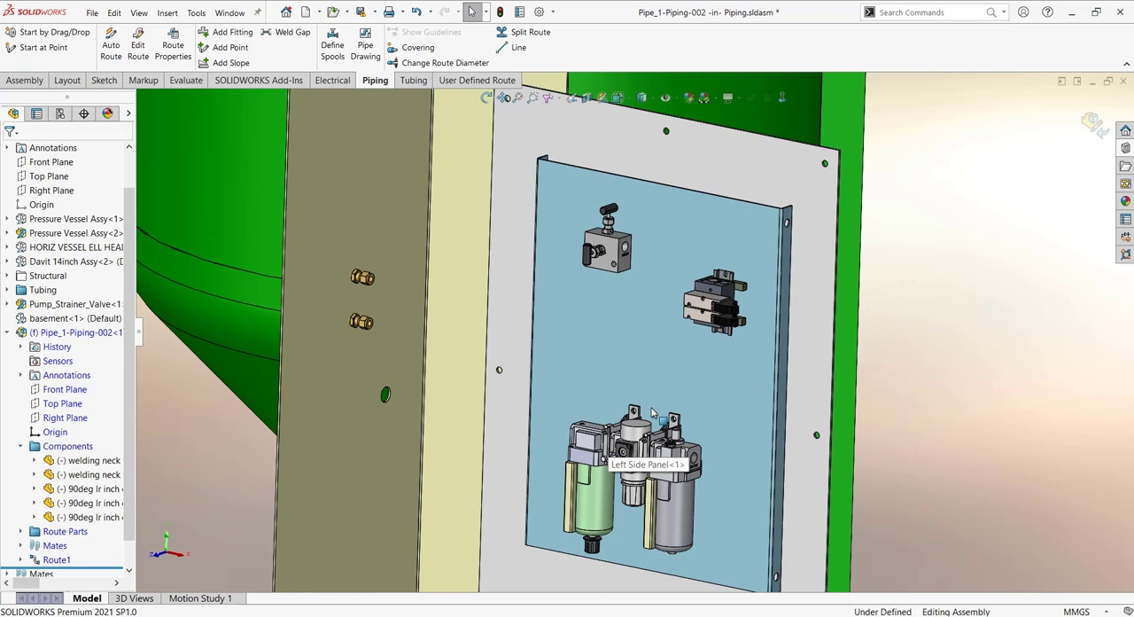
- Place a straight fitting from the tubing library's tube fittings on the valve block's side port, using configuration .38 TUBE X .25 NPT
click(1125, 148)
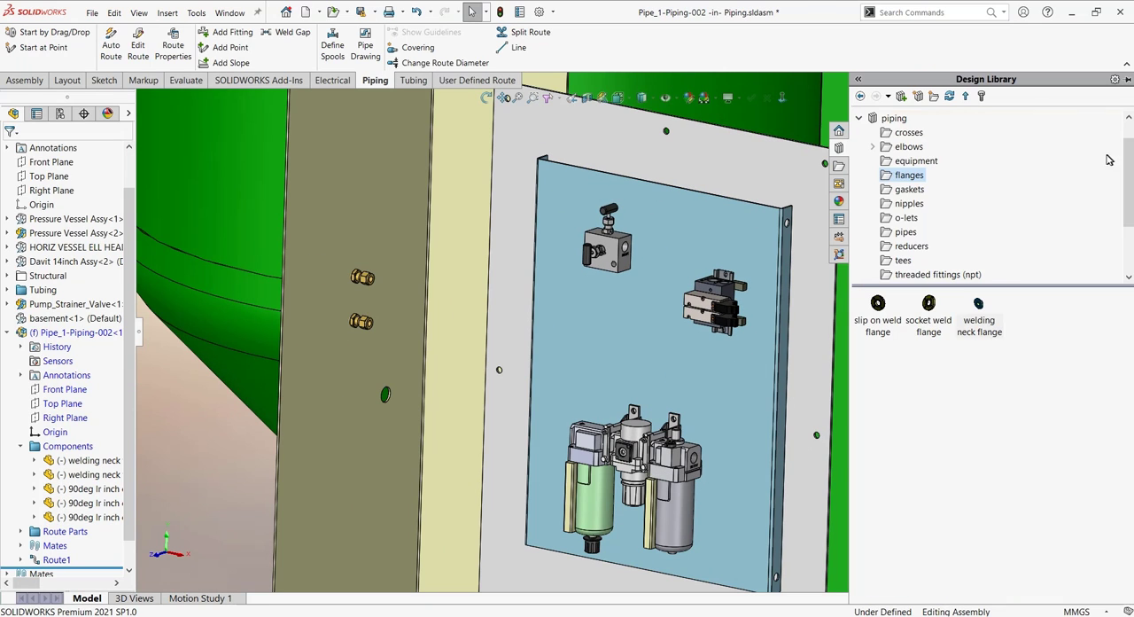
click(859, 118)
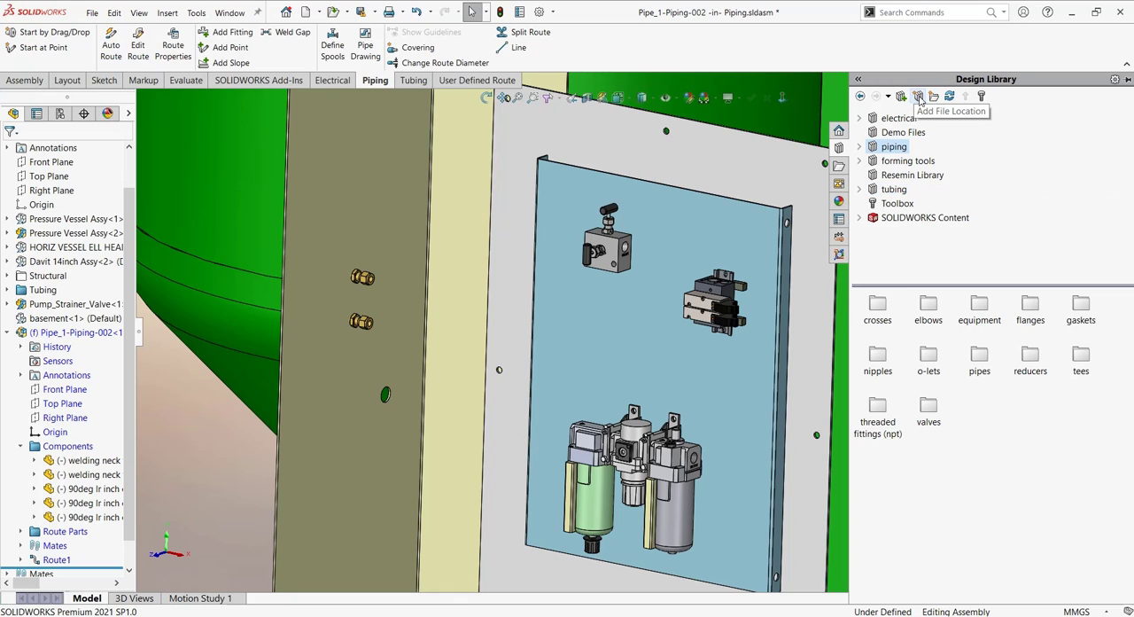
click(891, 189)
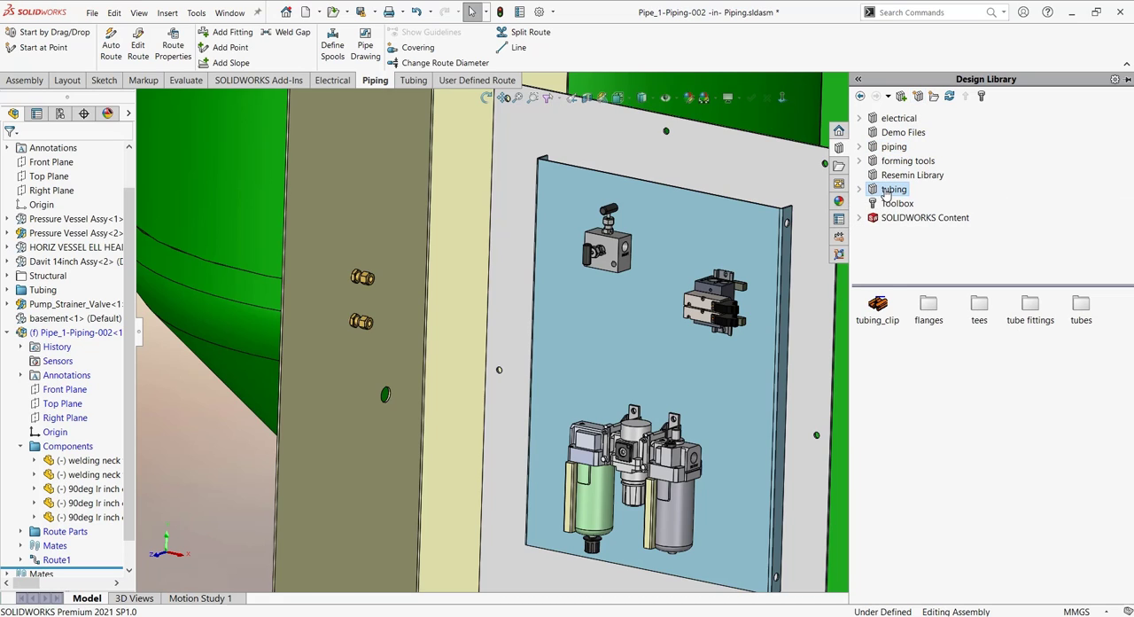
double_click(1031, 310)
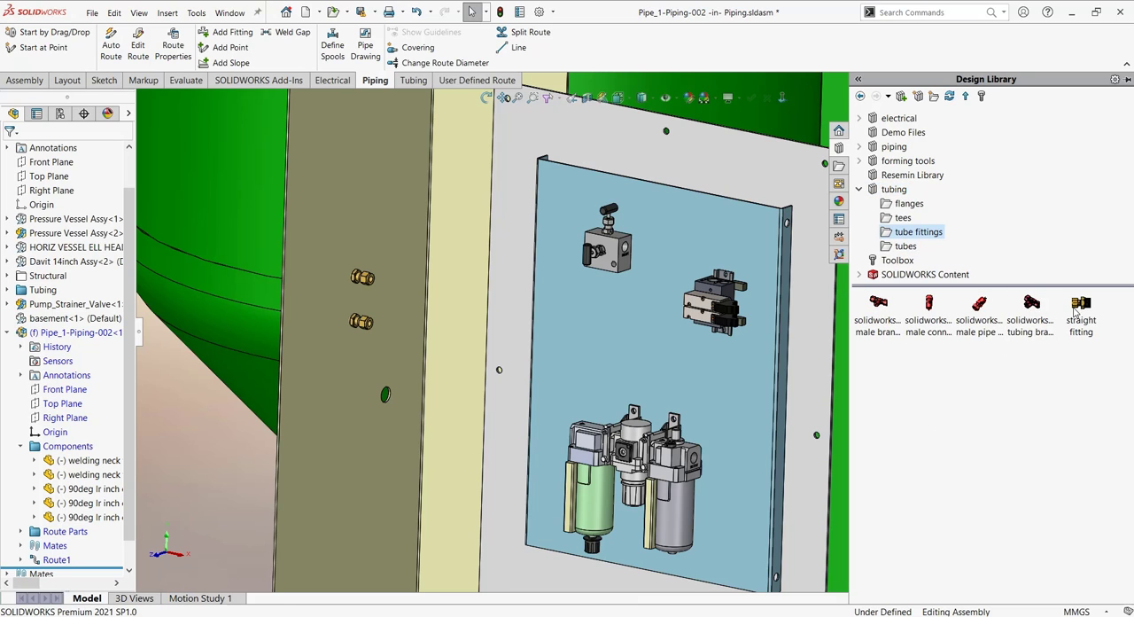
scroll(613, 221, down, 6)
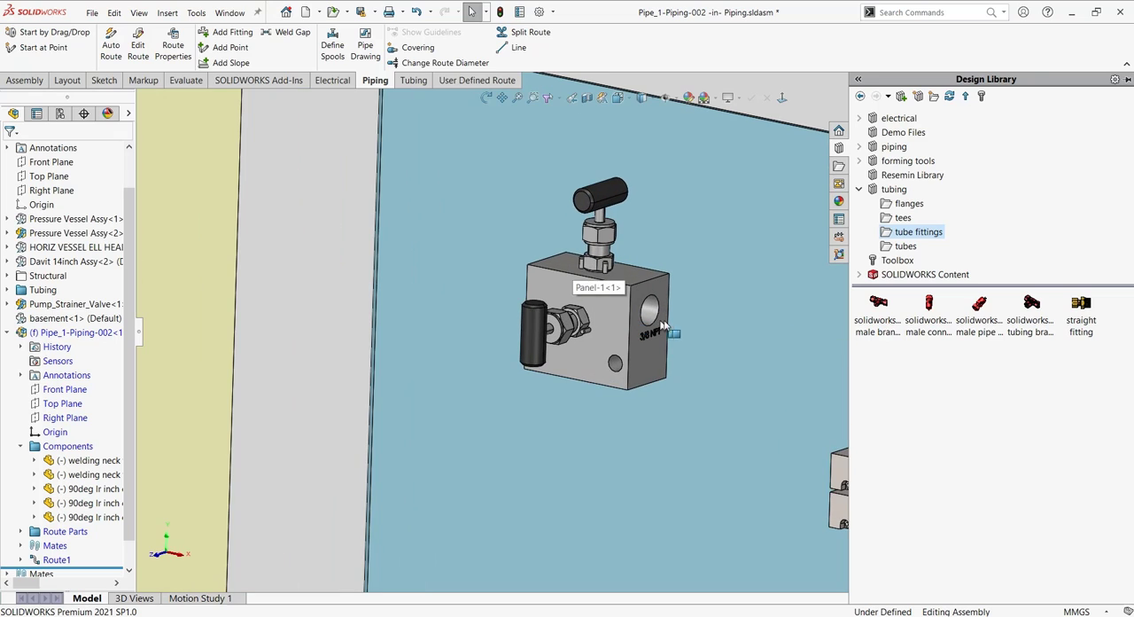
drag(1075, 309, 654, 320)
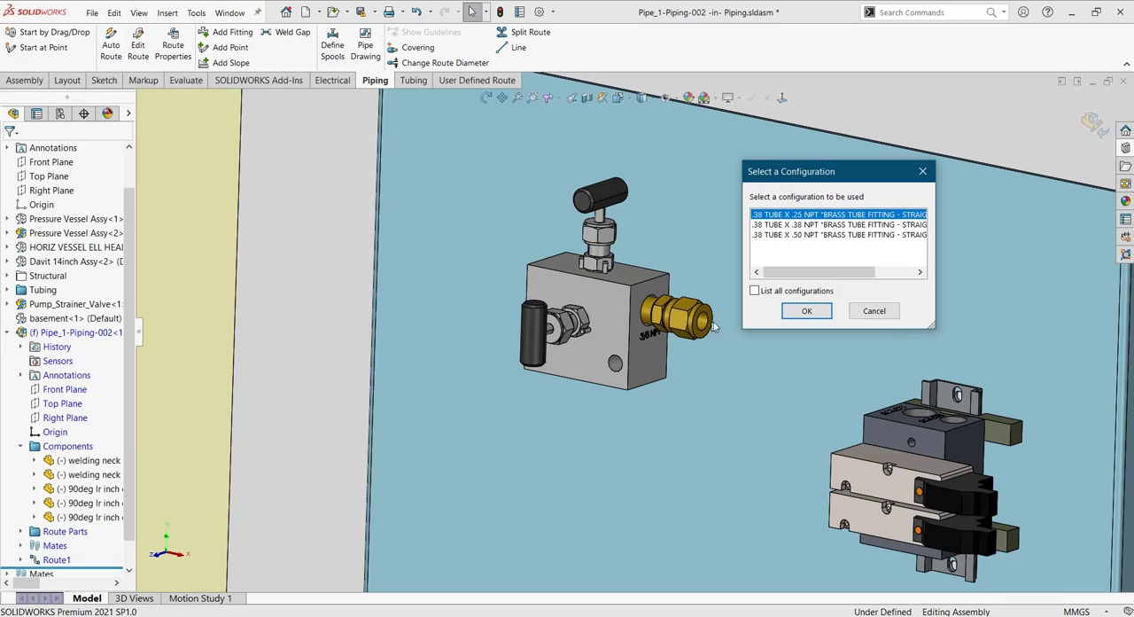
click(806, 312)
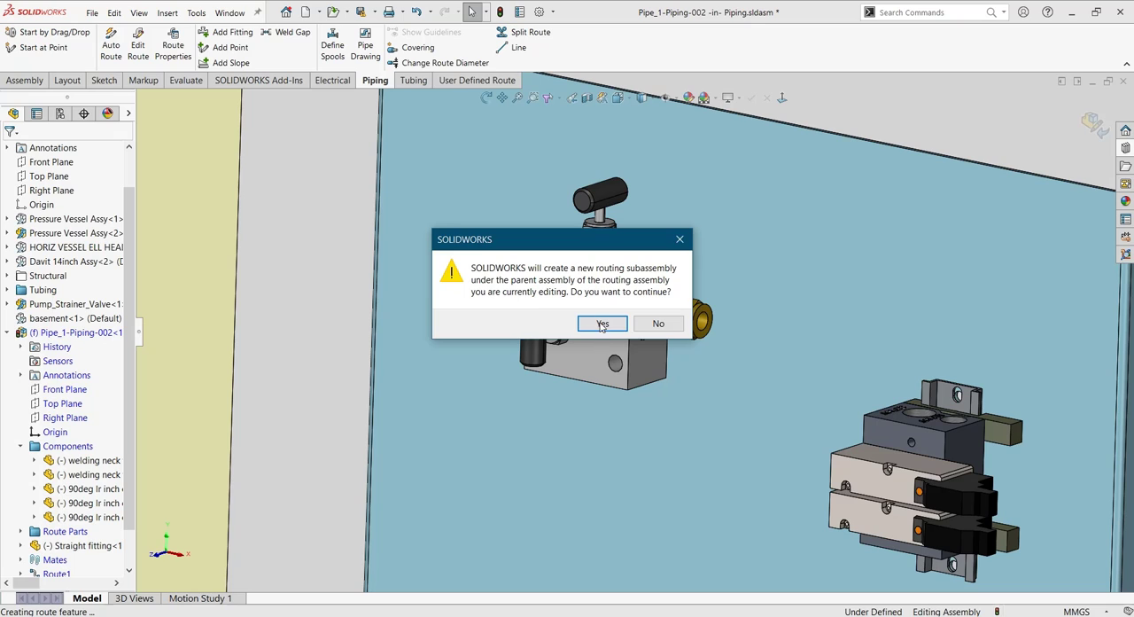
- Create a new routing subassembly for the valve block fitting, using tube-ss.sldprt from the tubes library as its tube
click(603, 324)
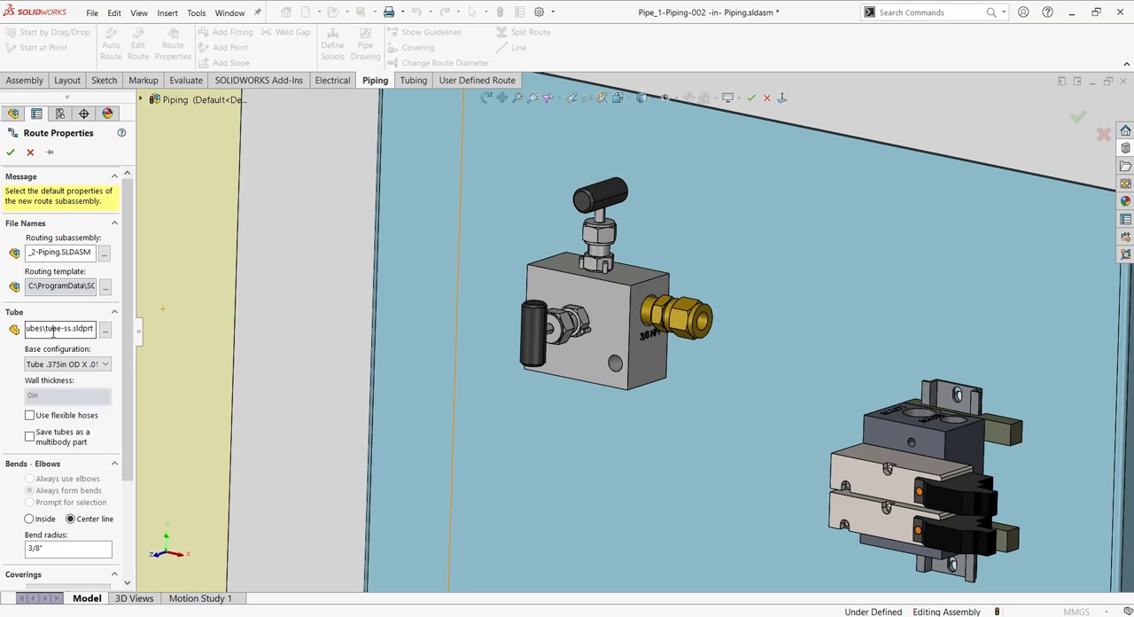
click(104, 334)
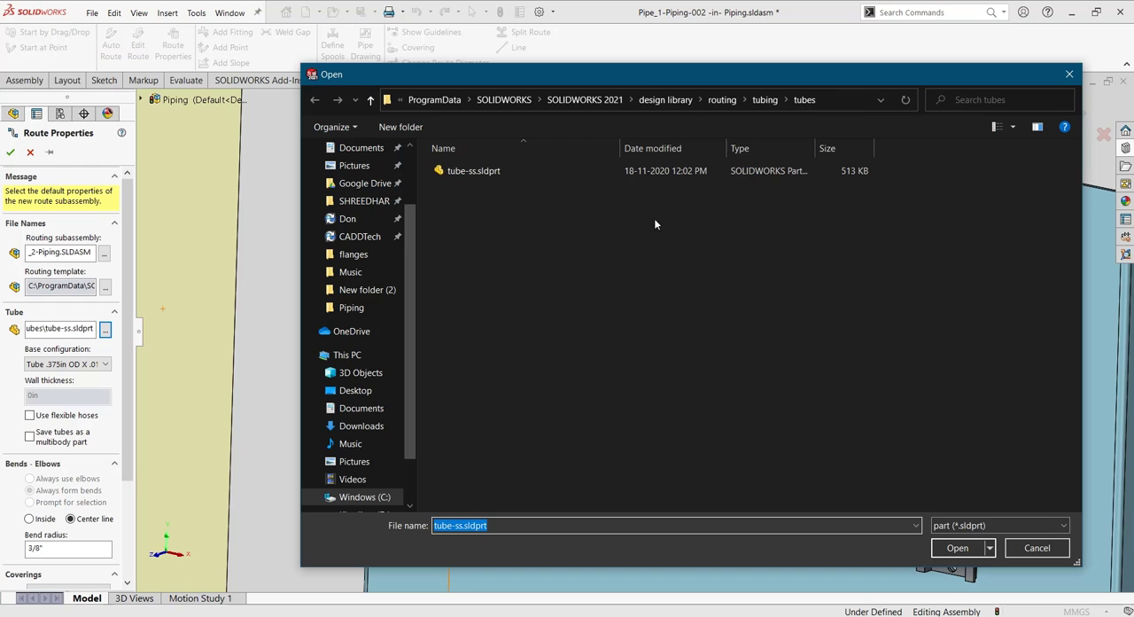
click(489, 171)
click(957, 546)
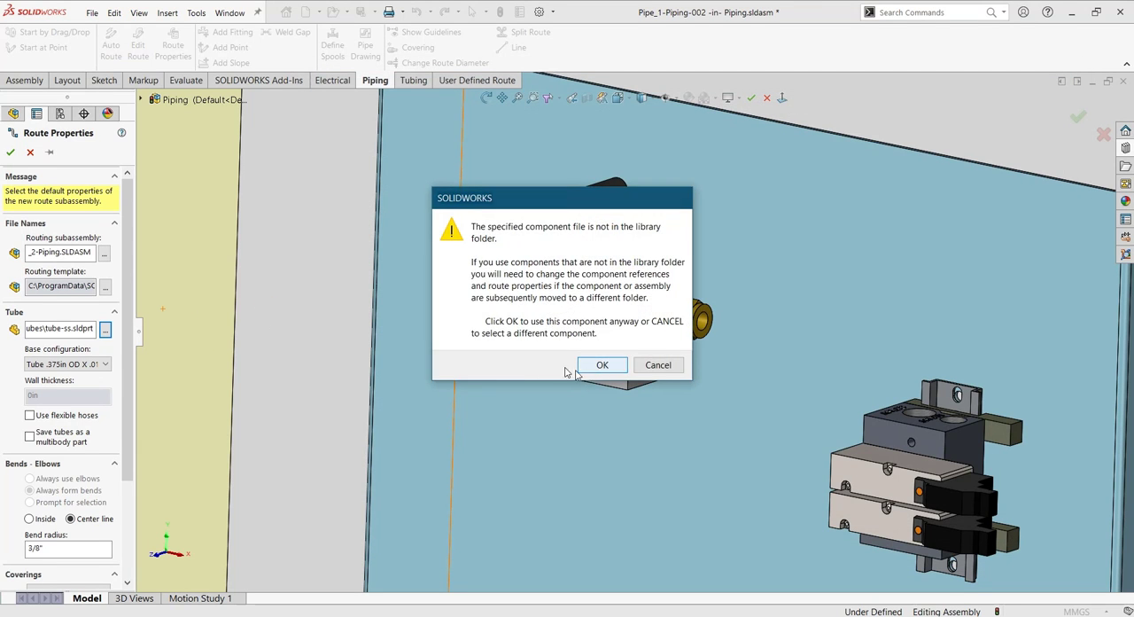
click(600, 365)
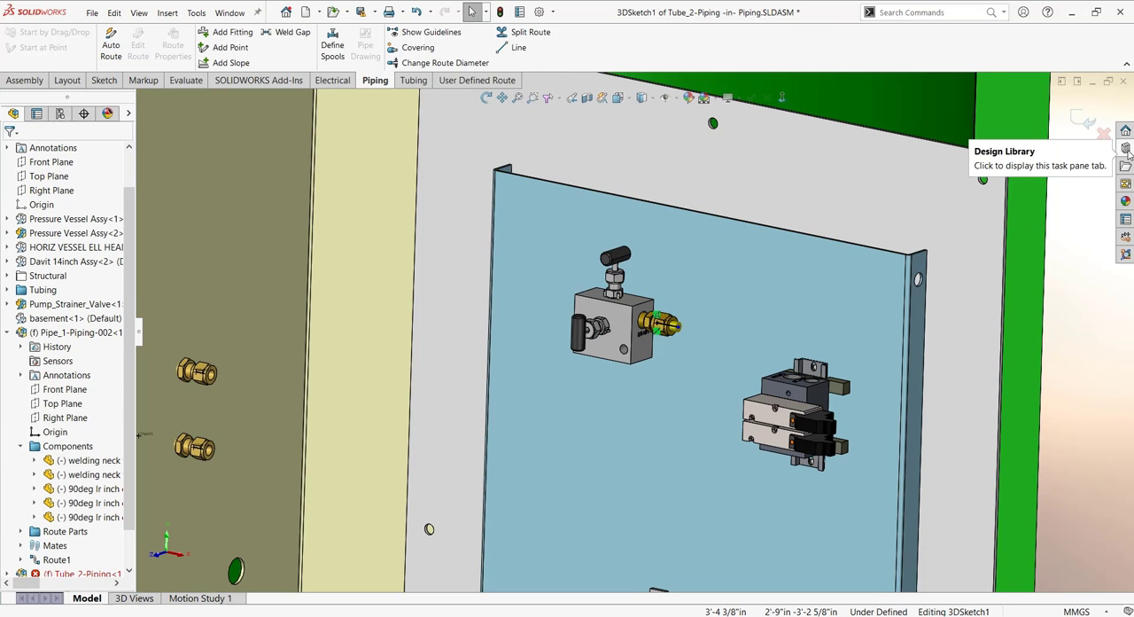
- Place a straight fitting from the tubing library on the upper 1/4" NPT port of the solenoid valve manifold
click(1125, 148)
scroll(695, 346, up, 3)
scroll(705, 343, down, 8)
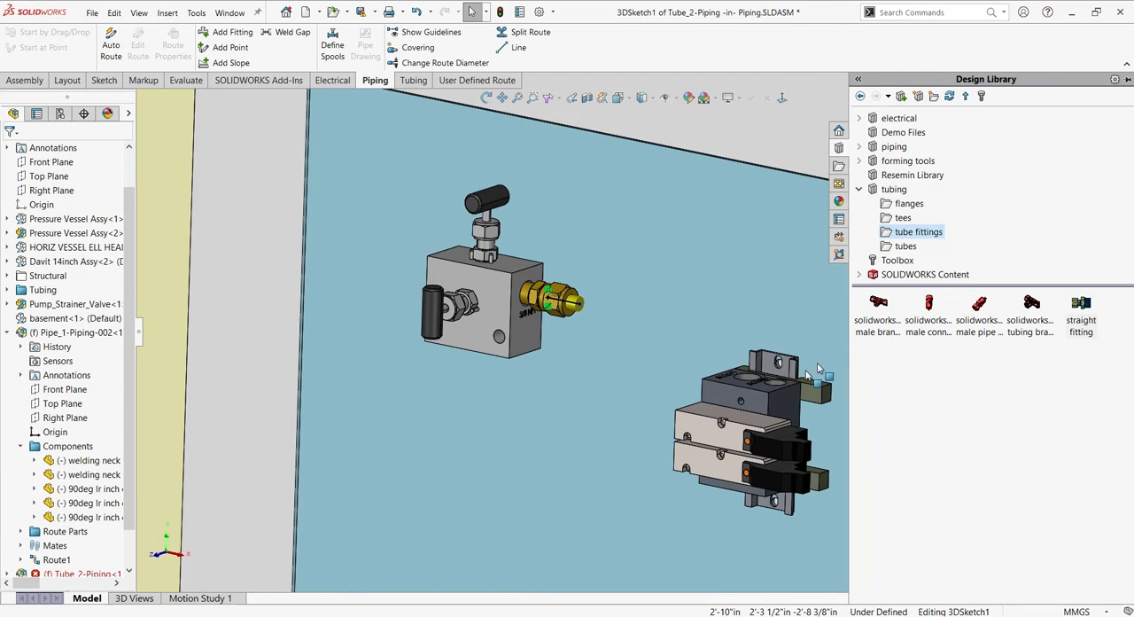
middle_drag(764, 371, 778, 414)
scroll(789, 354, down, 6)
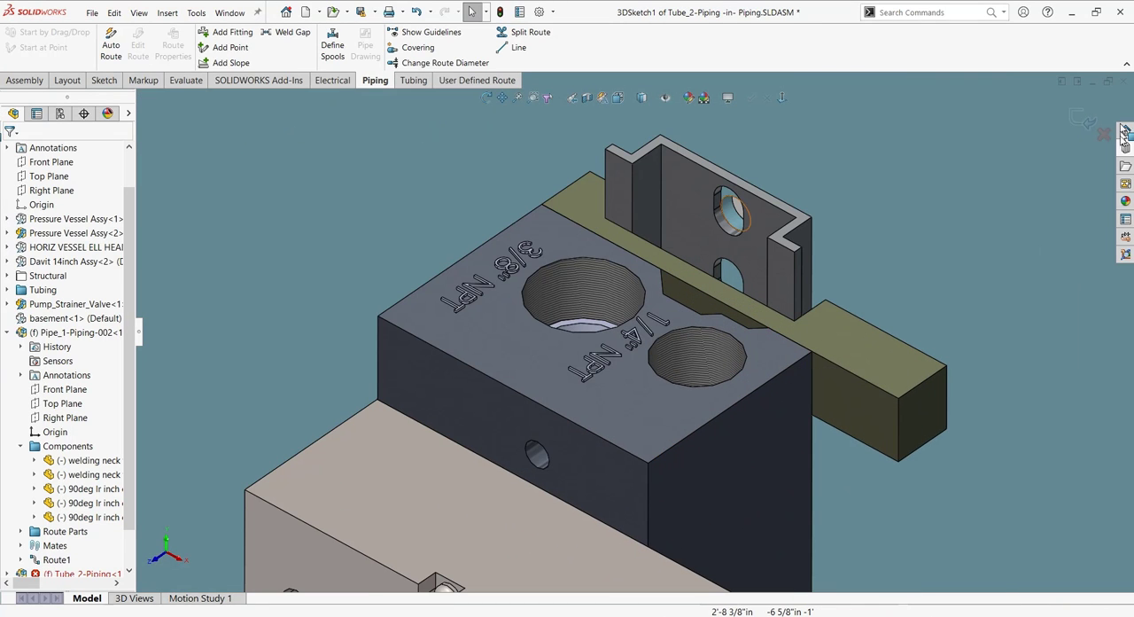
click(1125, 151)
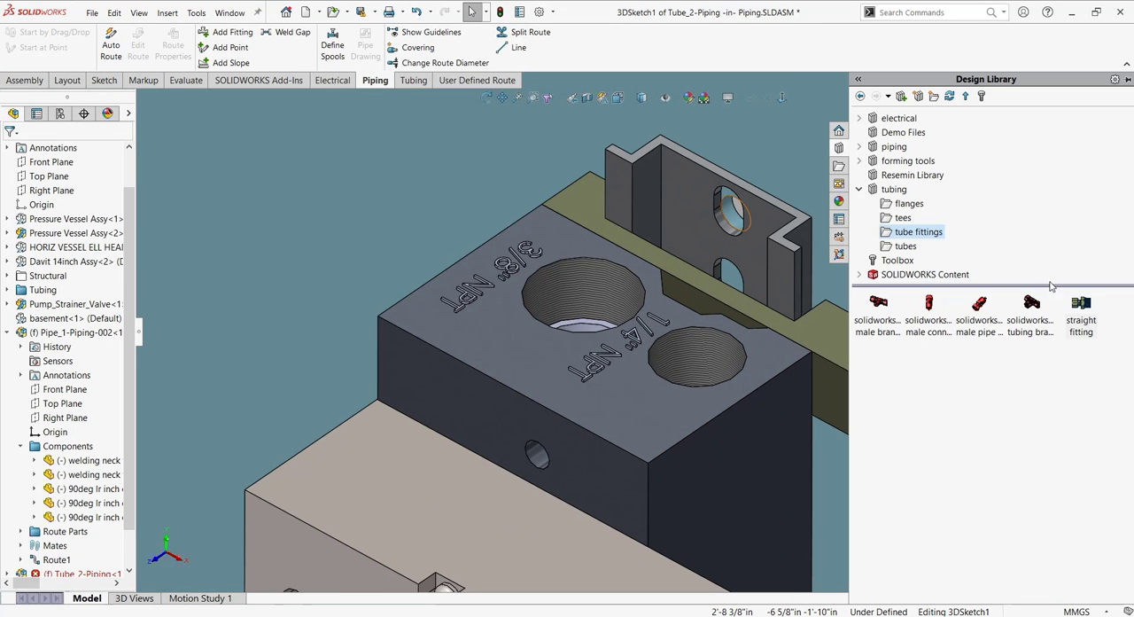
drag(1080, 307, 698, 339)
click(806, 313)
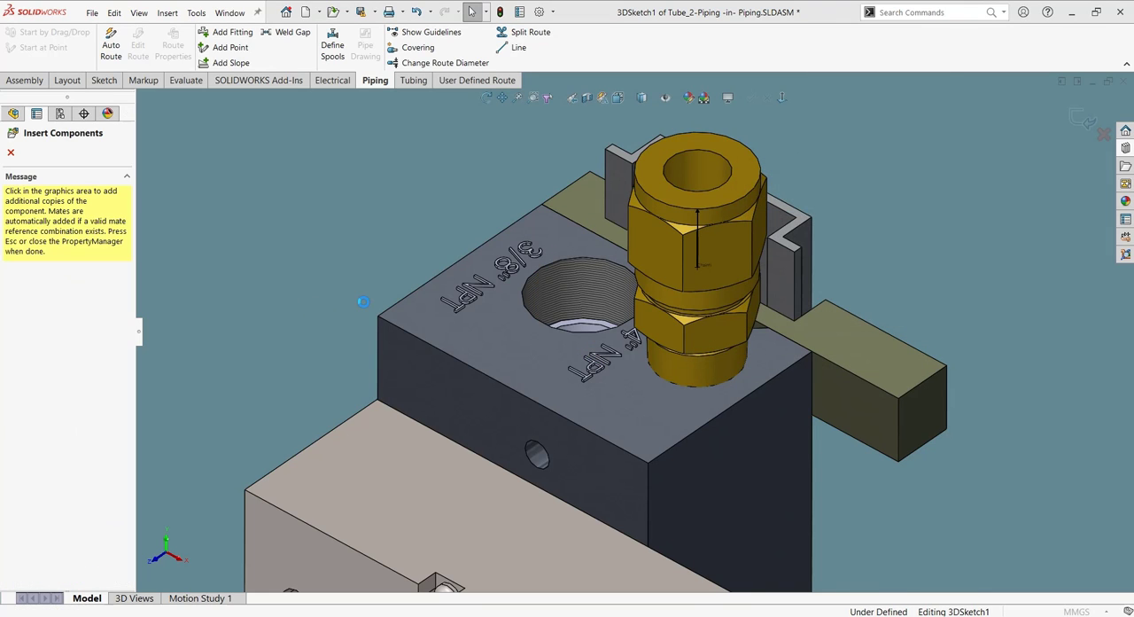
scroll(370, 308, up, 8)
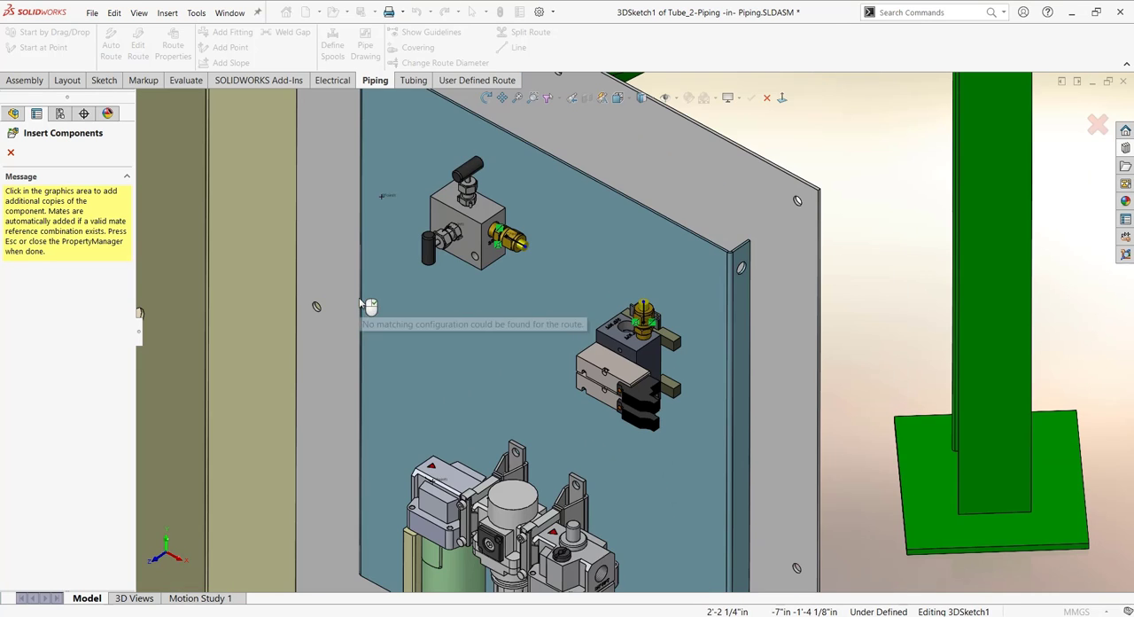
mouse_move(369, 231)
middle_down()
mouse_move(390, 260)
mouse_move(381, 239)
middle_up()
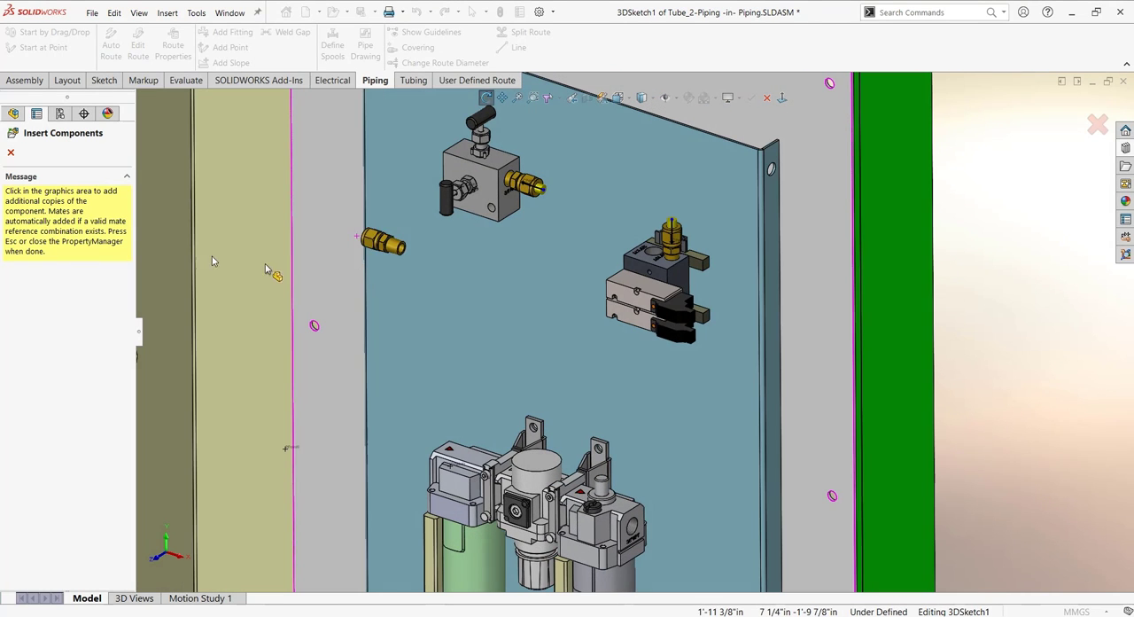
click(12, 154)
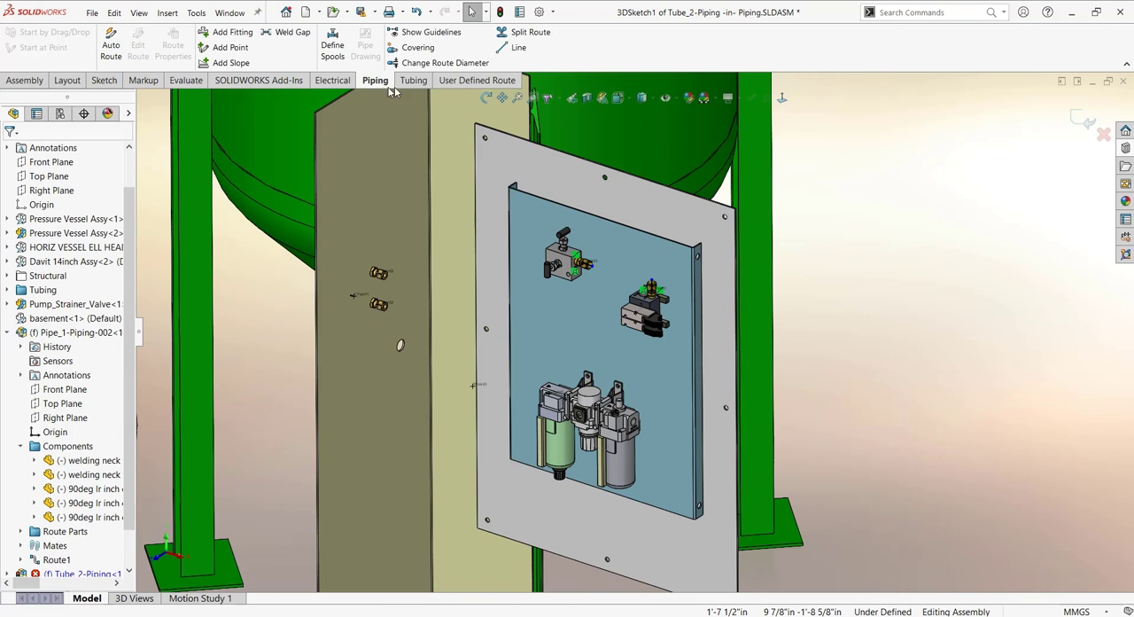
- Auto-route an orthogonal tube from the valve block fitting to the manifold's upper fitting, using Solution 7-Direct and a 3/8" bend radius
click(413, 80)
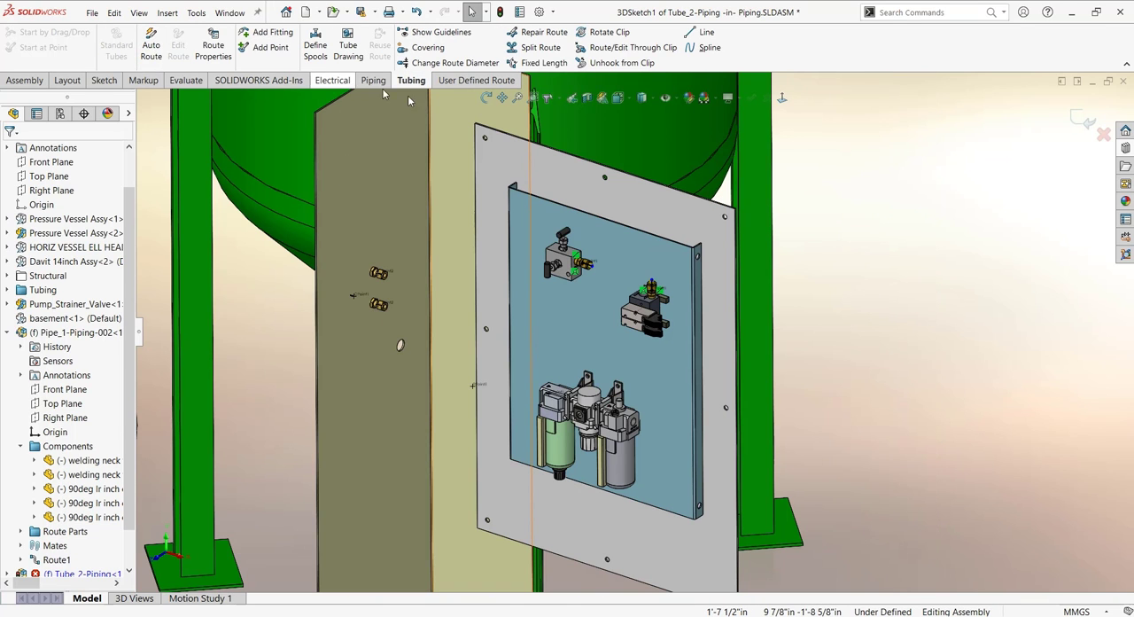
click(150, 46)
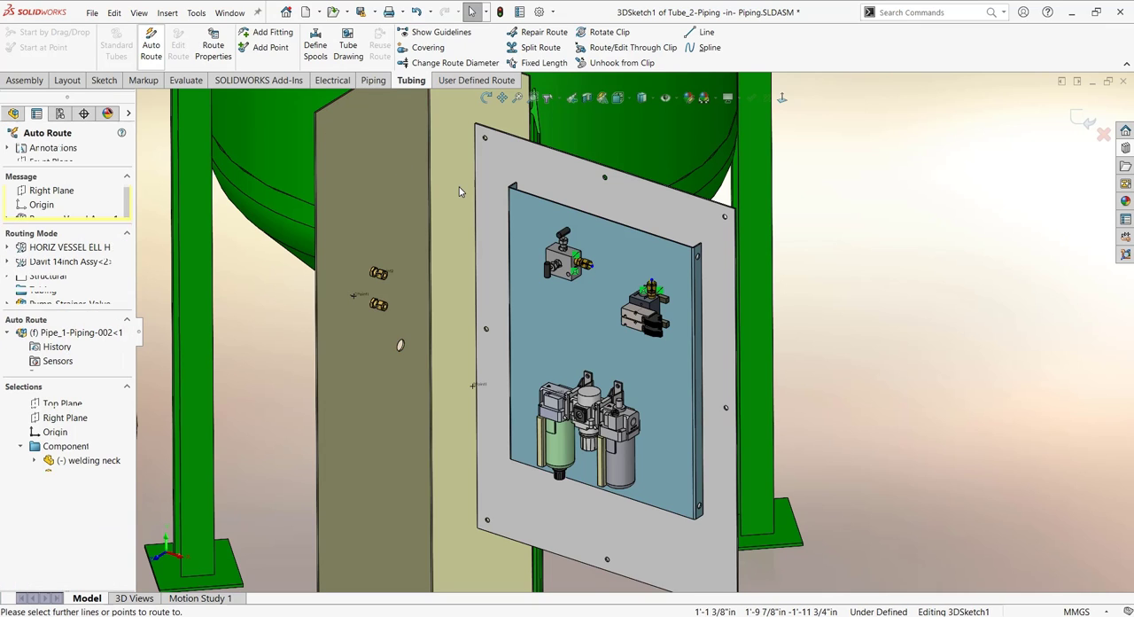
scroll(591, 270, down, 3)
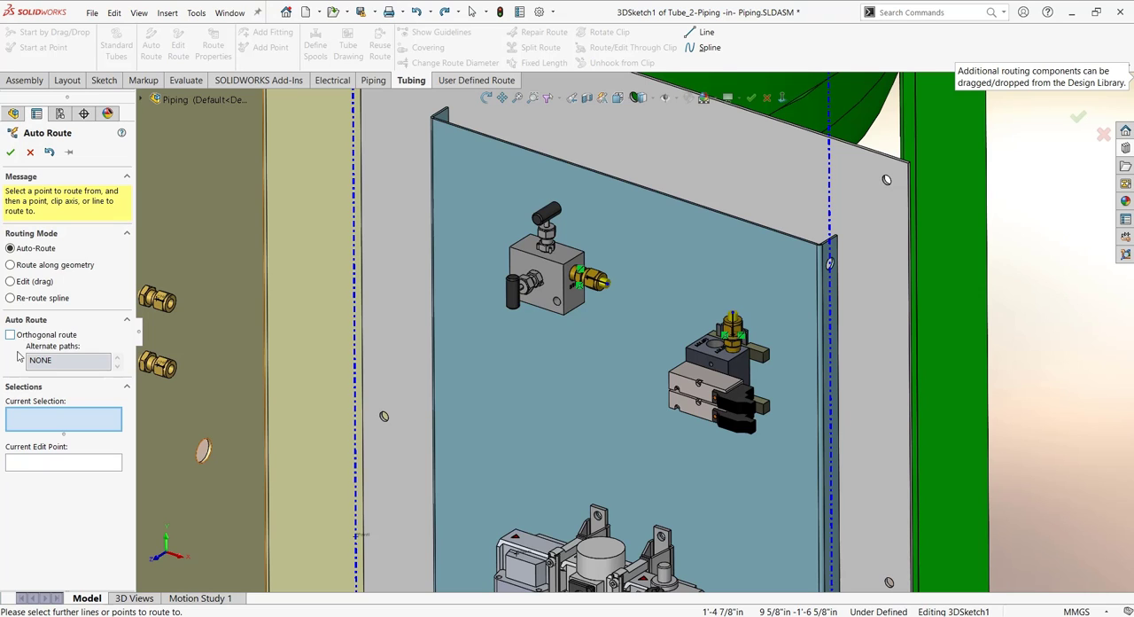
click(619, 296)
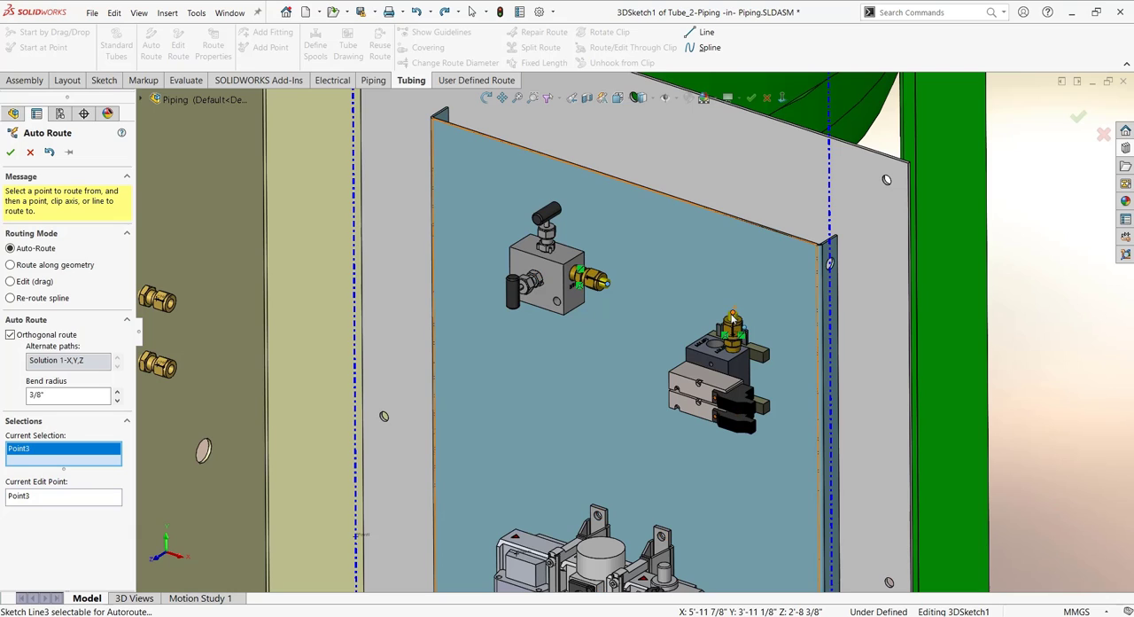
click(732, 316)
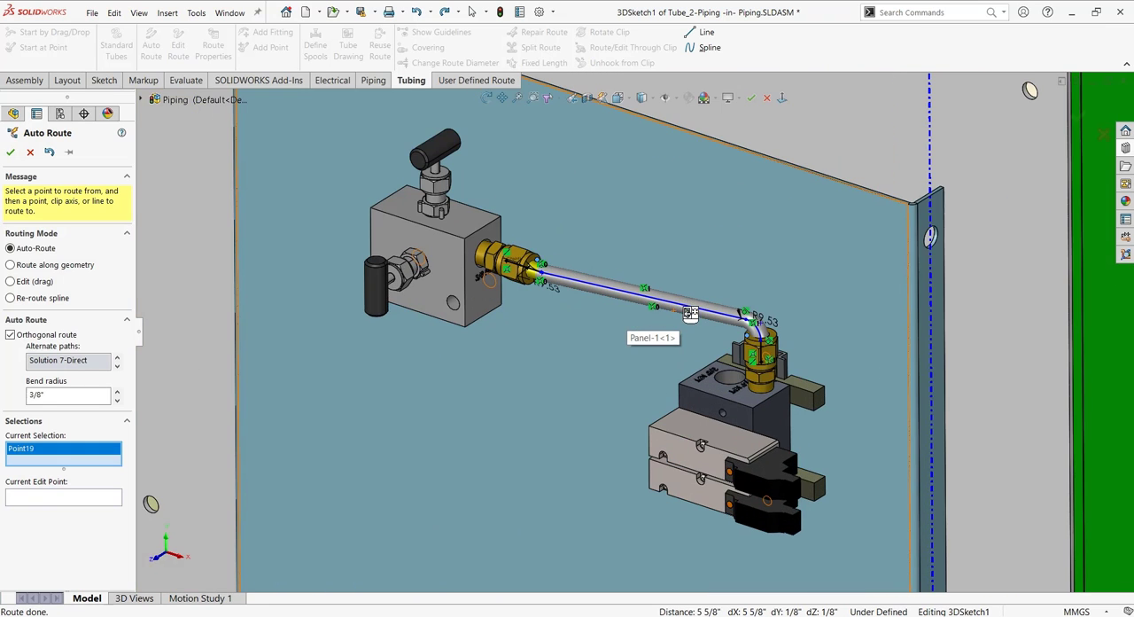
scroll(674, 319, down, 2)
middle_drag(704, 305, 622, 350)
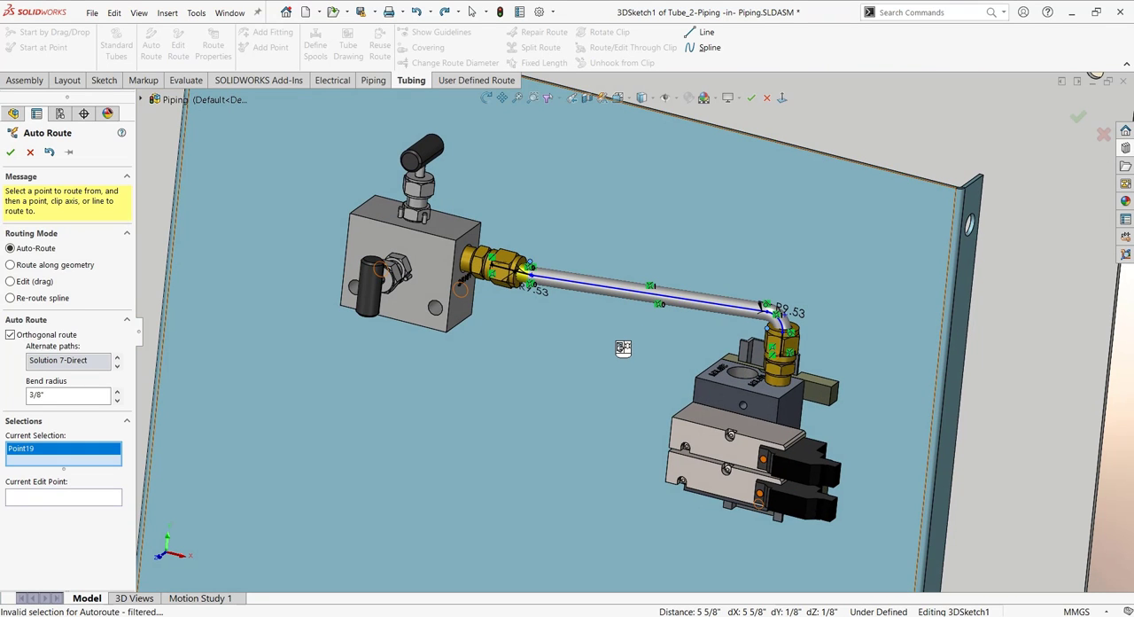
- Change the tube to a non-orthogonal spline route, accept it and exit the route sketch to generate the tube
click(623, 347)
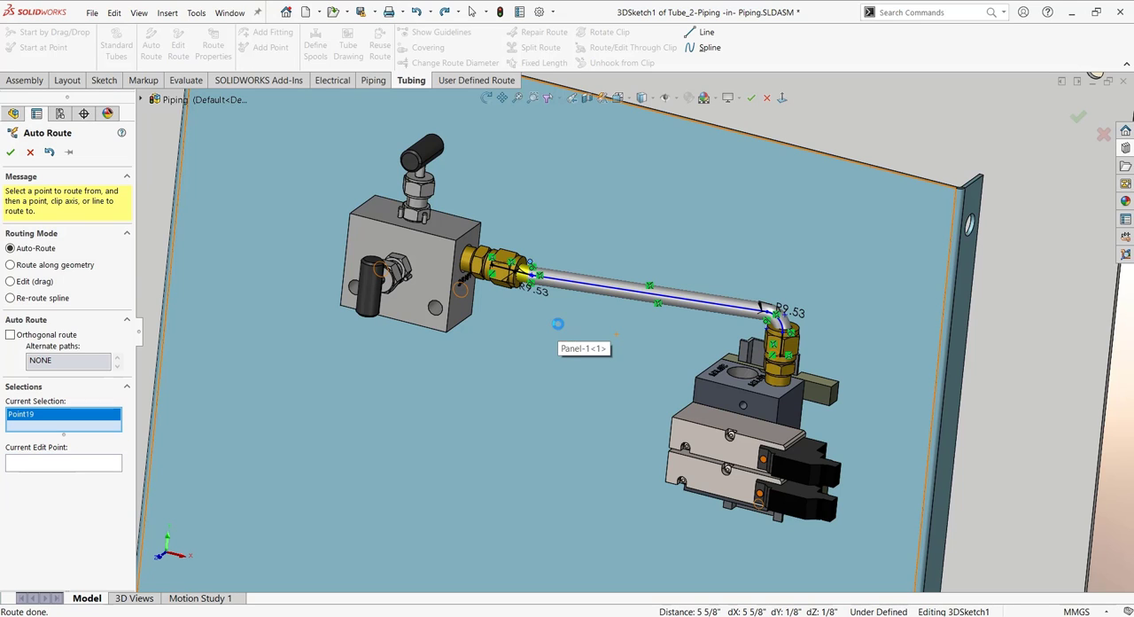
scroll(565, 334, up, 3)
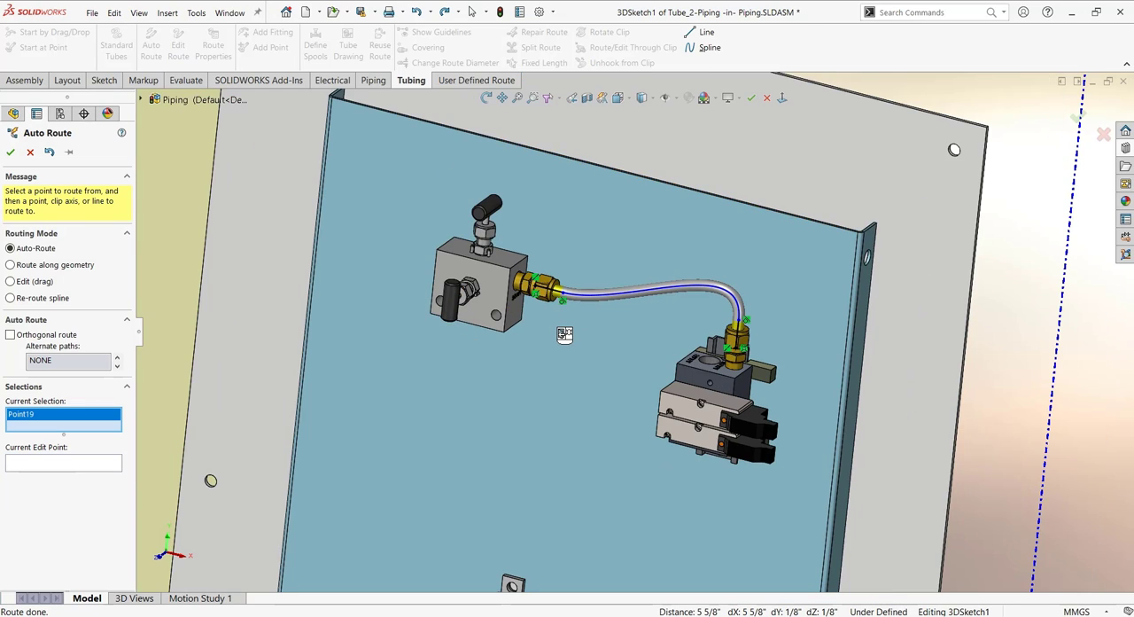
middle_drag(536, 383, 549, 346)
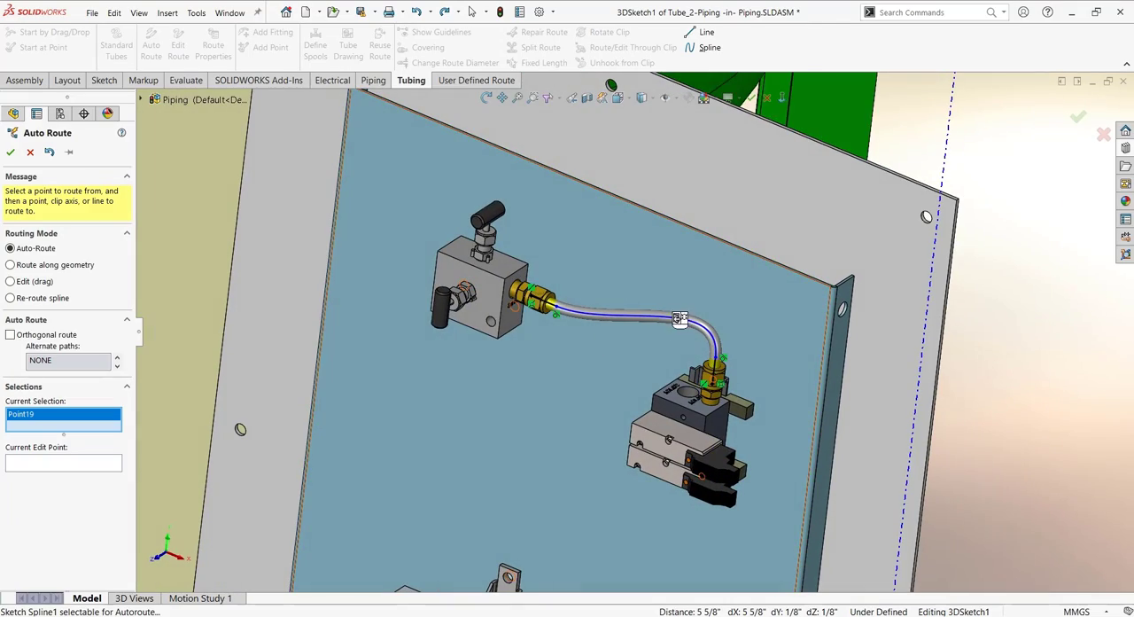
scroll(513, 381, up, 2)
mouse_move(513, 381)
middle_down()
mouse_move(529, 395)
mouse_move(513, 369)
middle_up()
scroll(520, 389, up, 2)
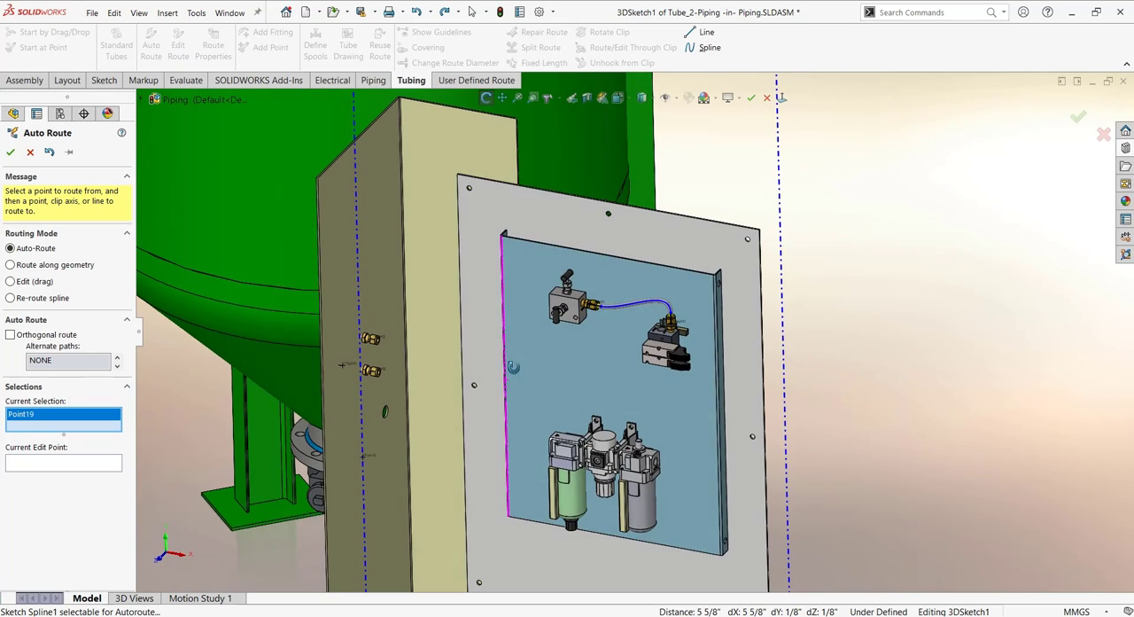
click(11, 153)
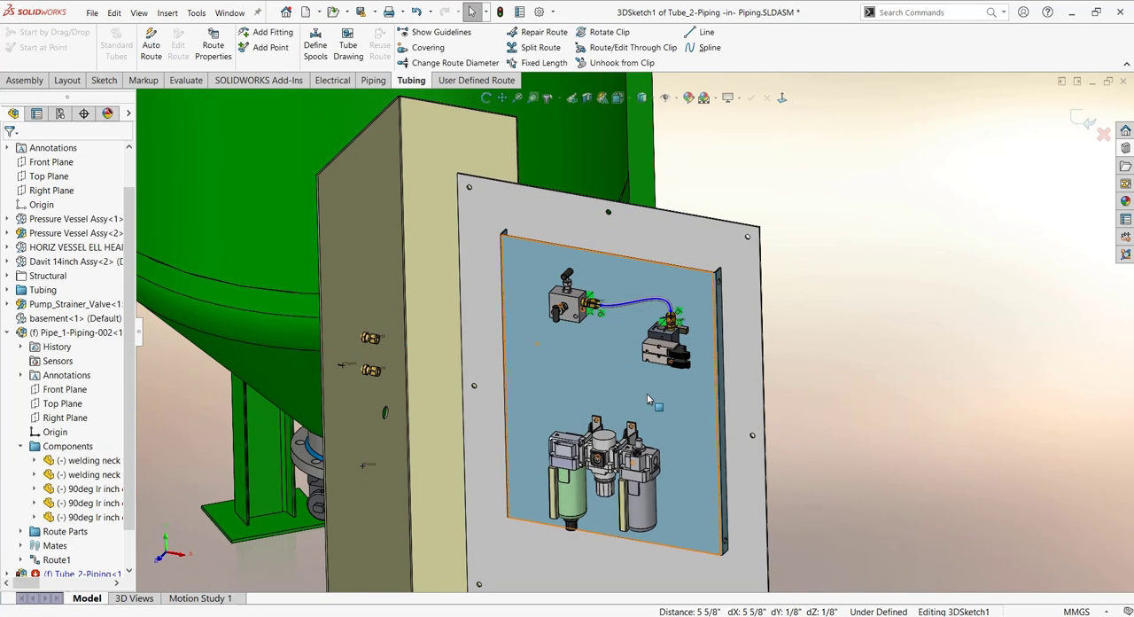
scroll(651, 396, down, 3)
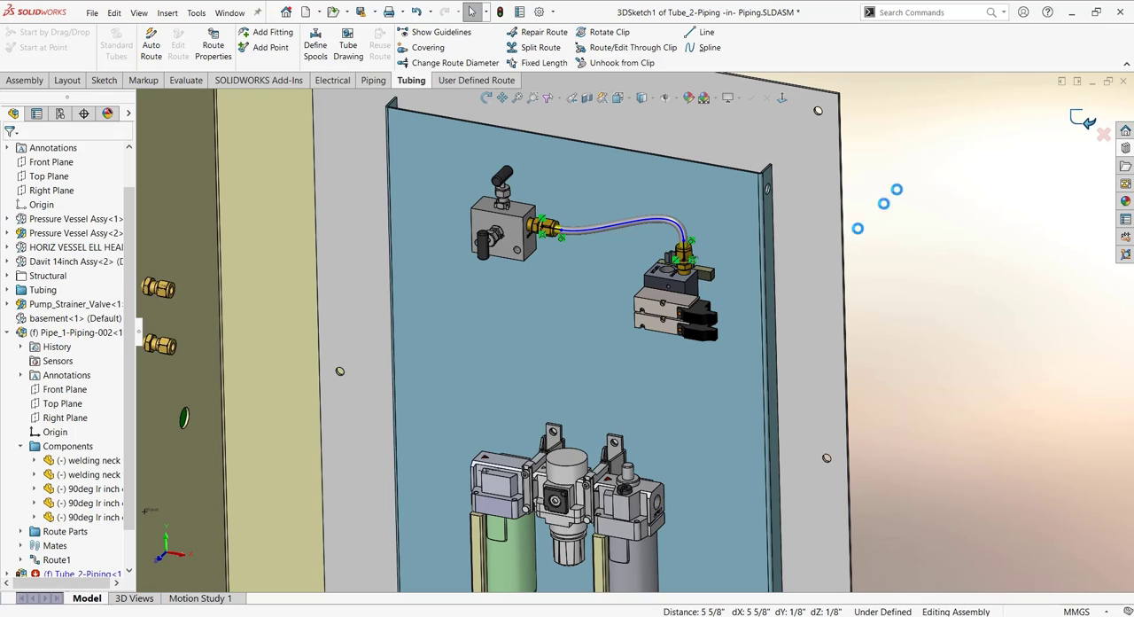
click(1081, 119)
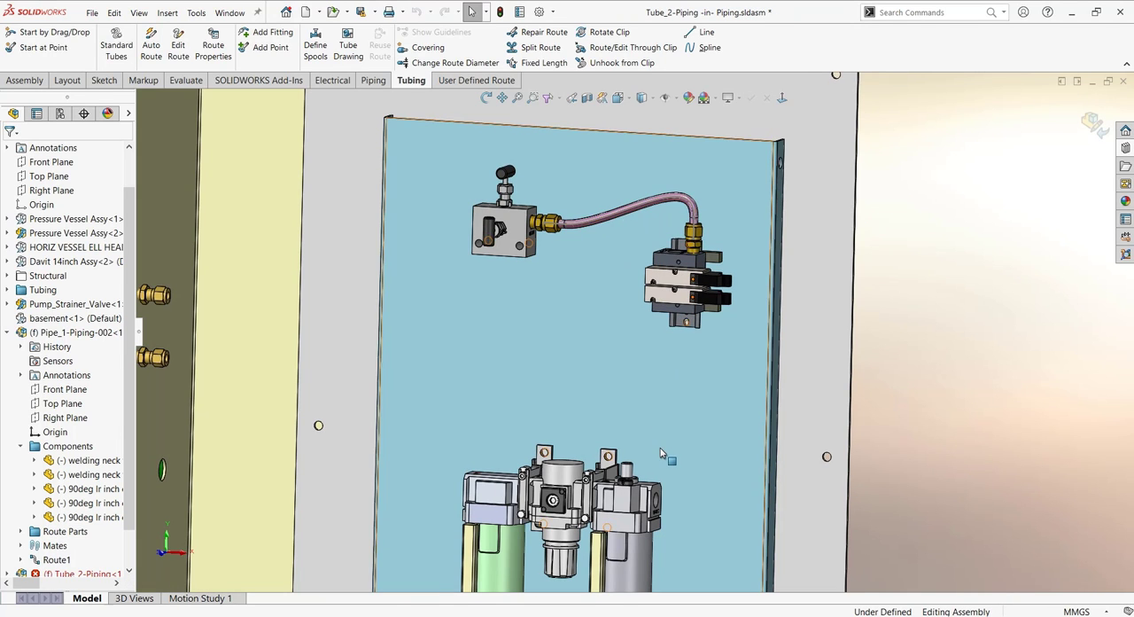
- Place a .38 TUBE X .25 NPT straight fitting on the manifold's lower port and start a new tube routing subassembly from it
scroll(660, 438, down, 3)
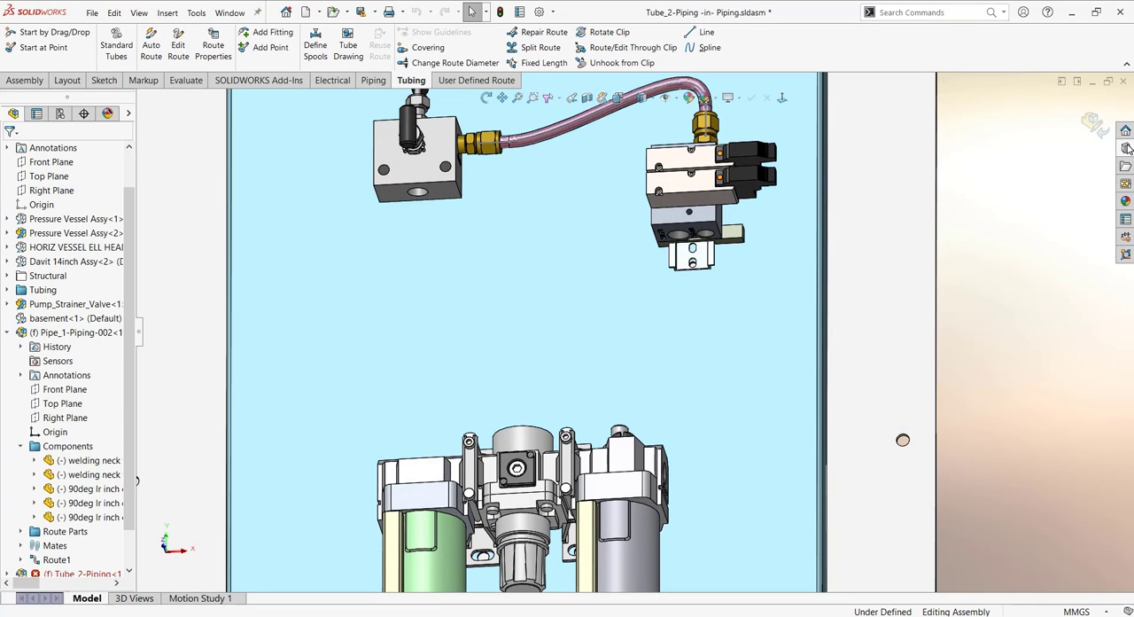
click(1126, 147)
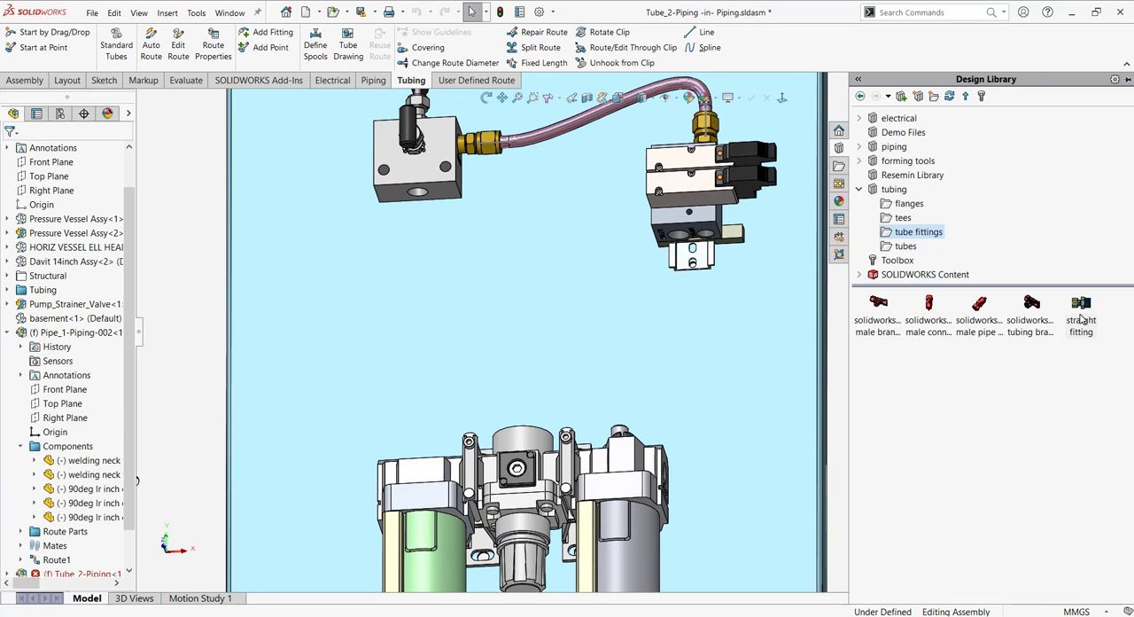
drag(1081, 319, 704, 238)
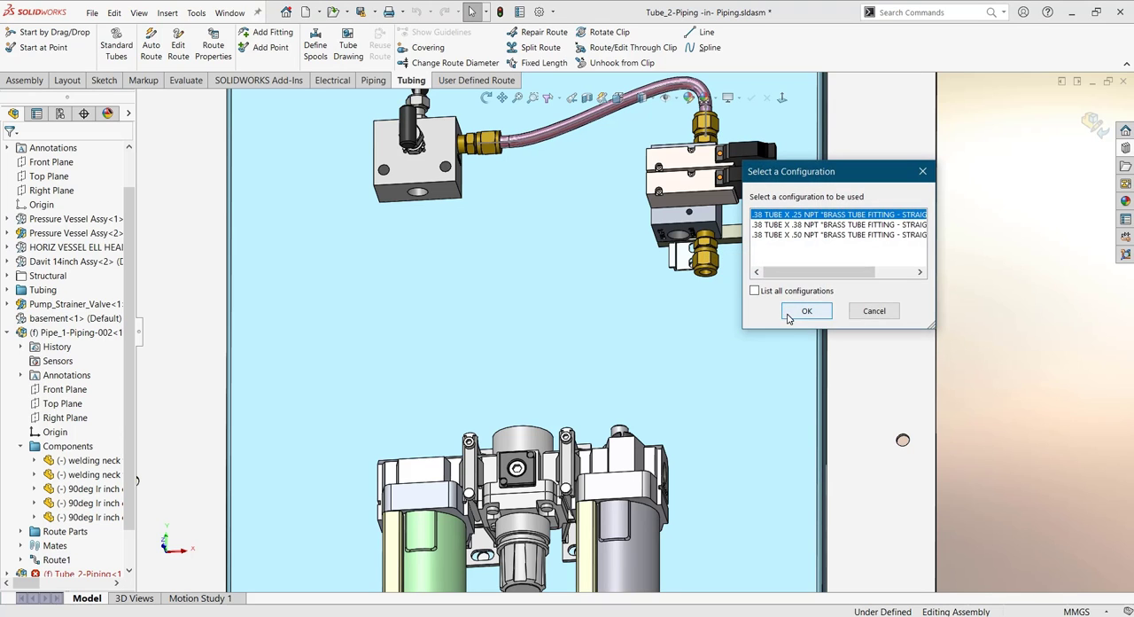
click(804, 311)
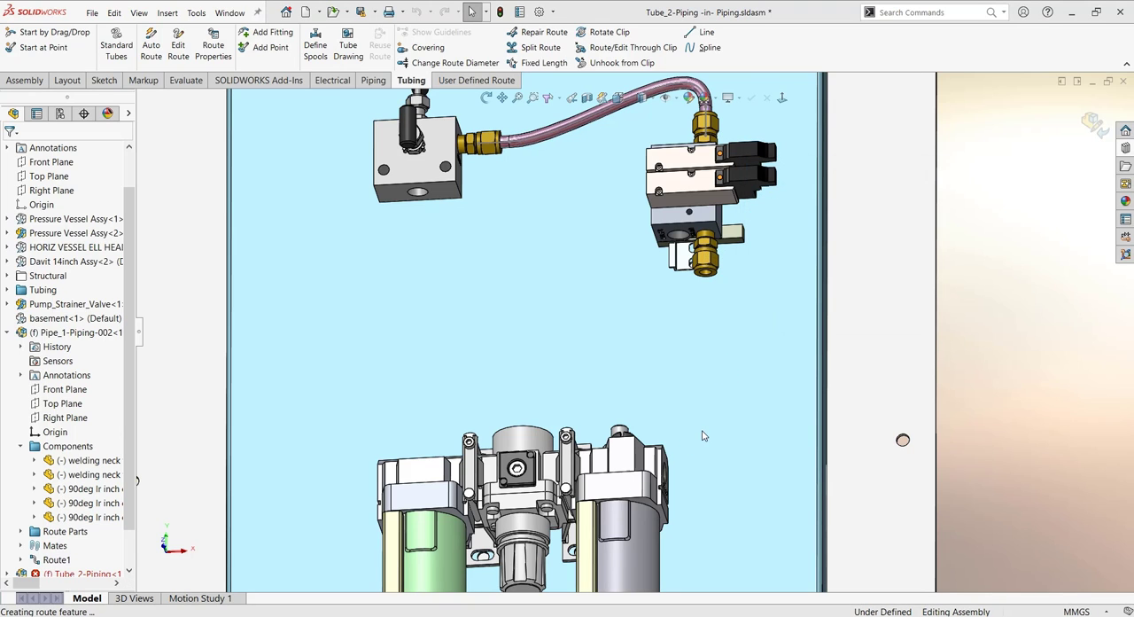
click(600, 325)
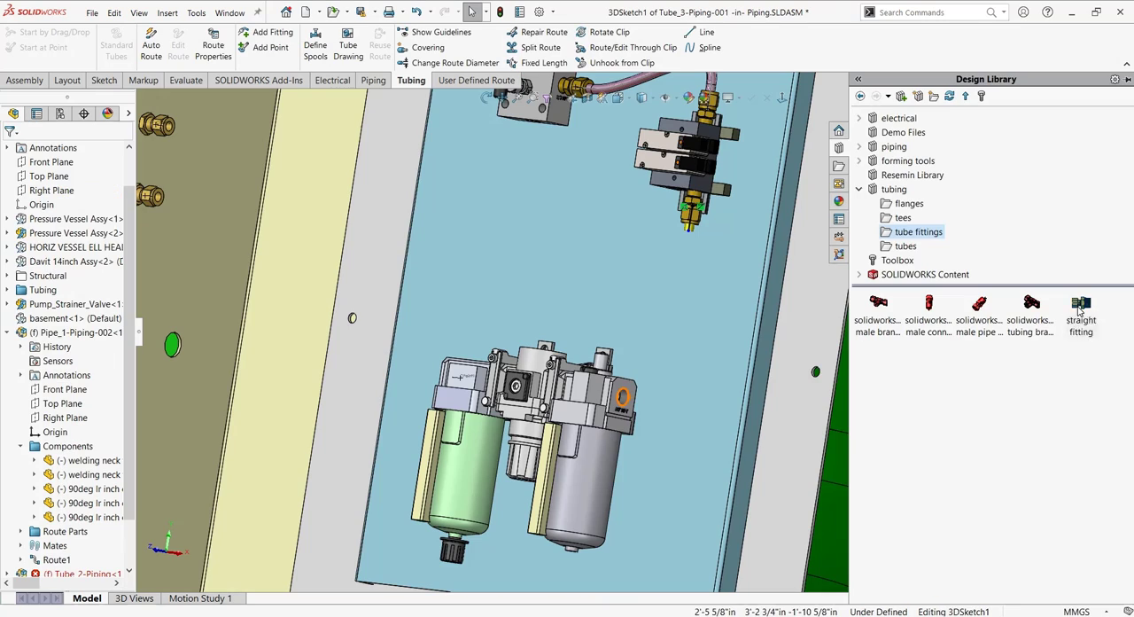
- Place a .38 TUBE X .25 NPT straight fitting on the side port of the filter-regulator unit
drag(1081, 308, 623, 398)
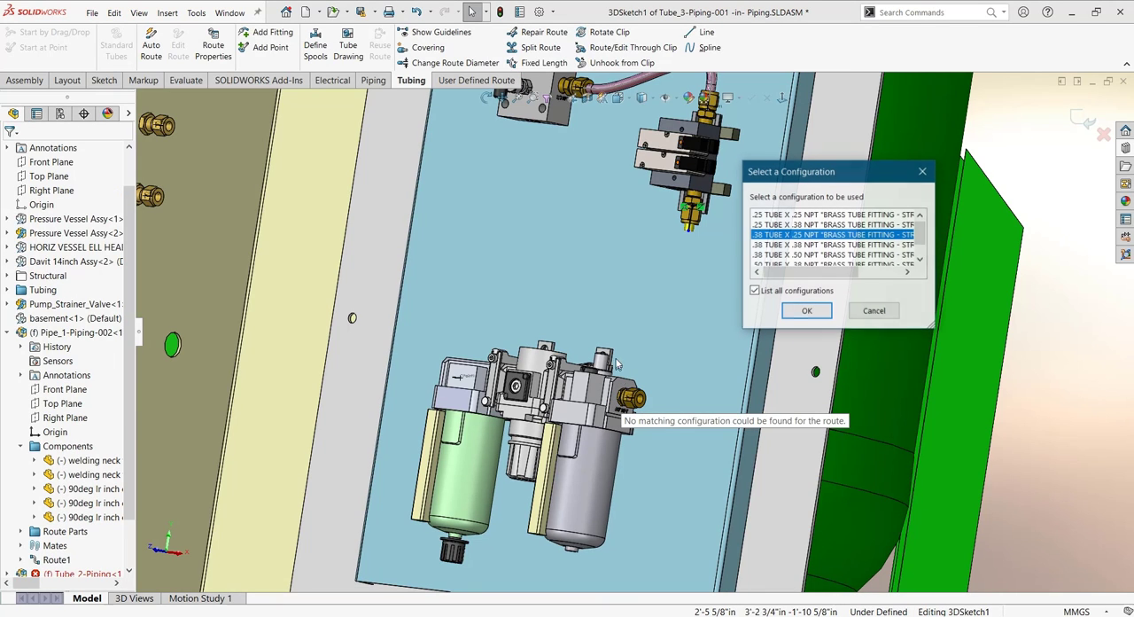
click(807, 310)
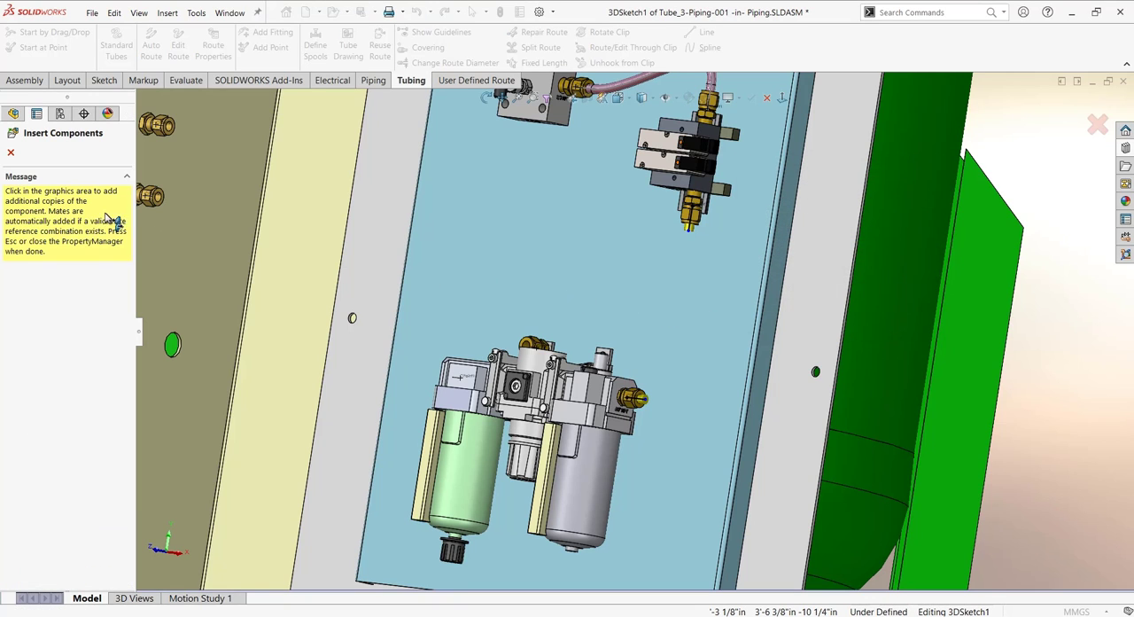
click(10, 154)
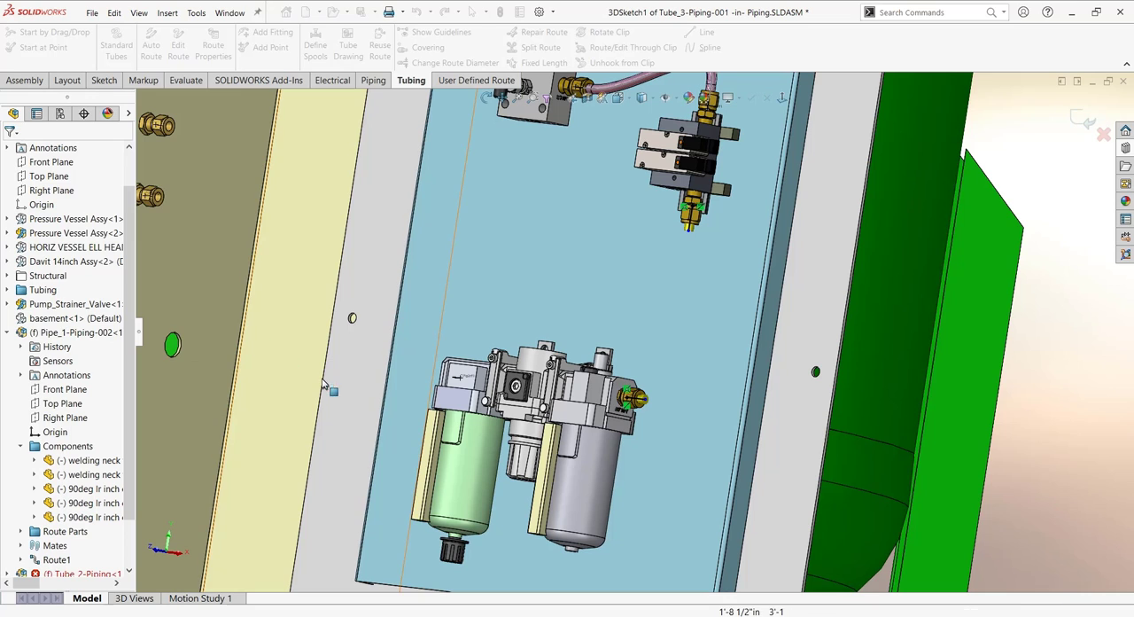
- Auto-route an orthogonal tube from the filter-regulator unit's side fitting to the manifold's lower fitting with a 3/8" bend radius
click(151, 49)
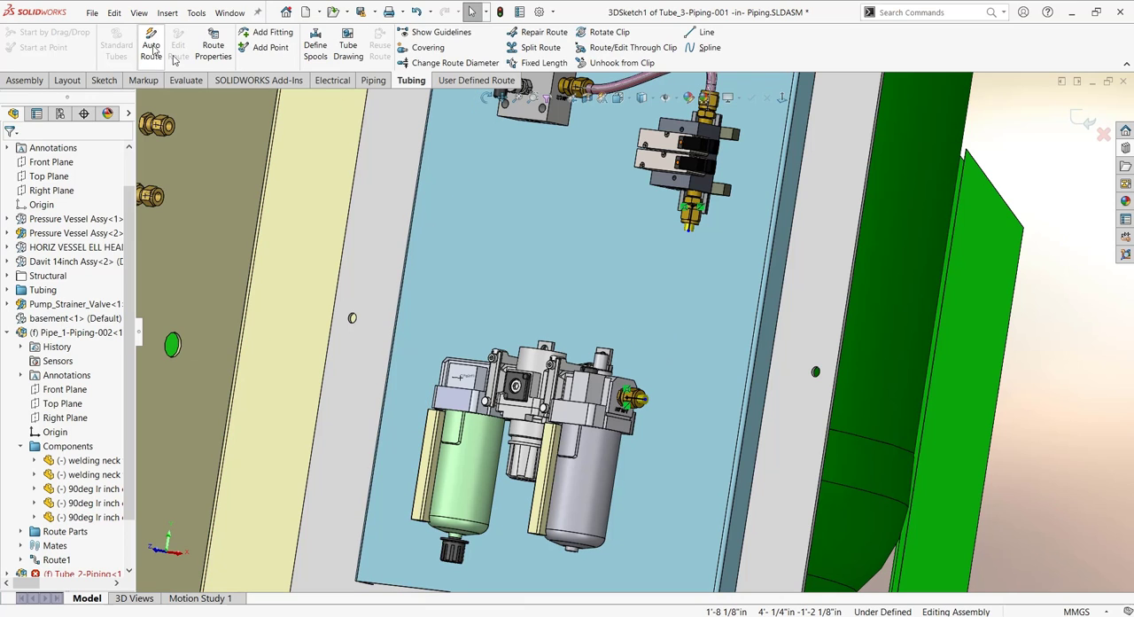
click(646, 408)
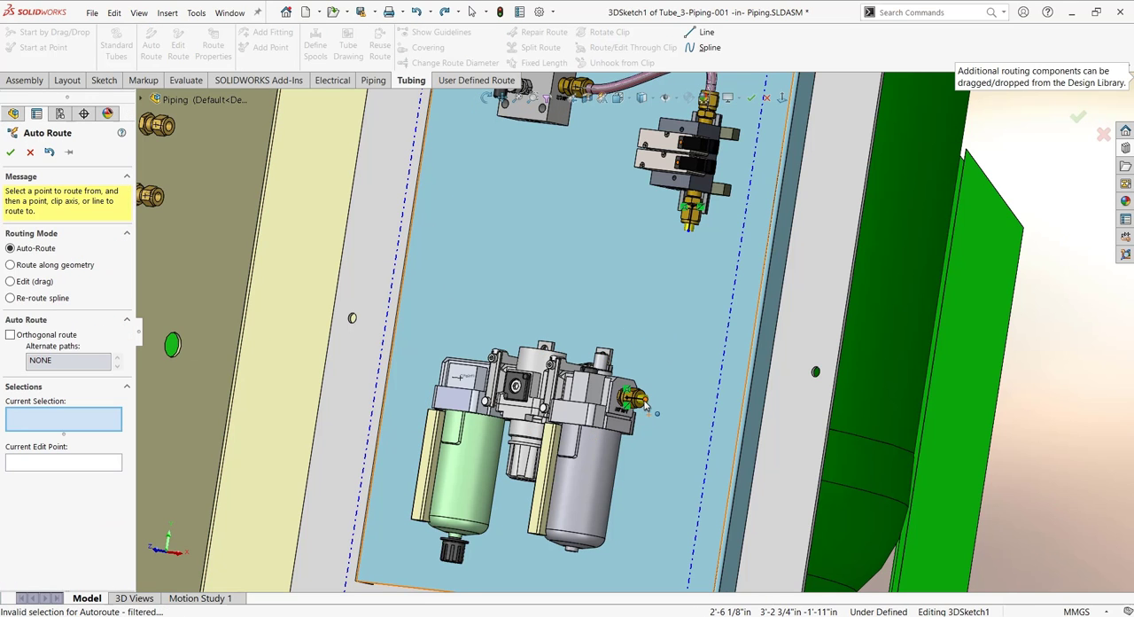
click(646, 405)
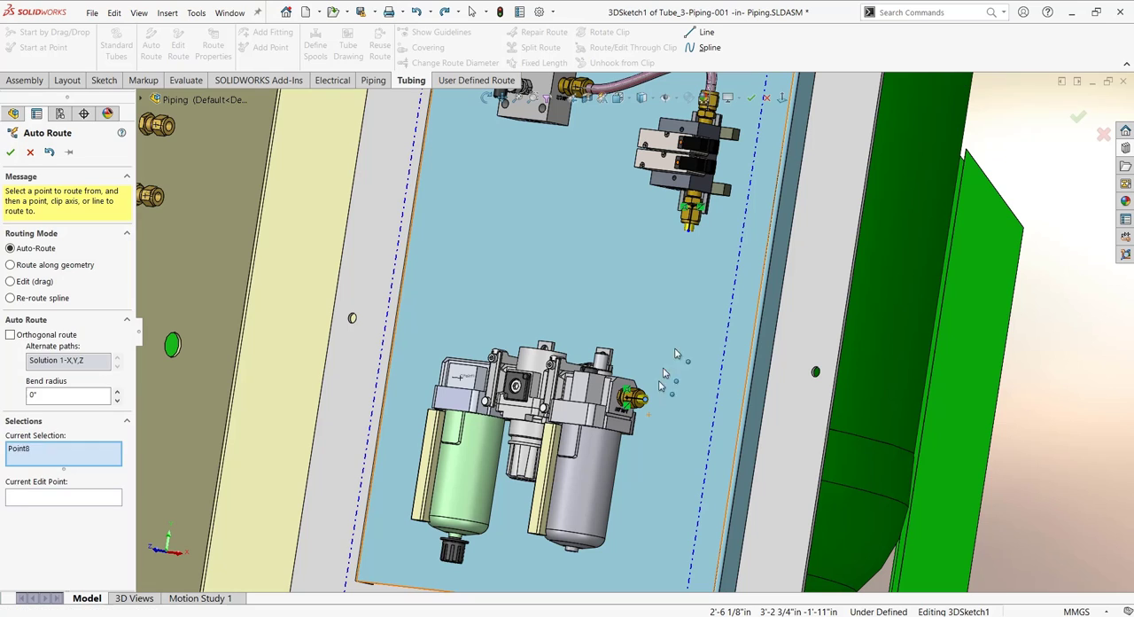
click(688, 230)
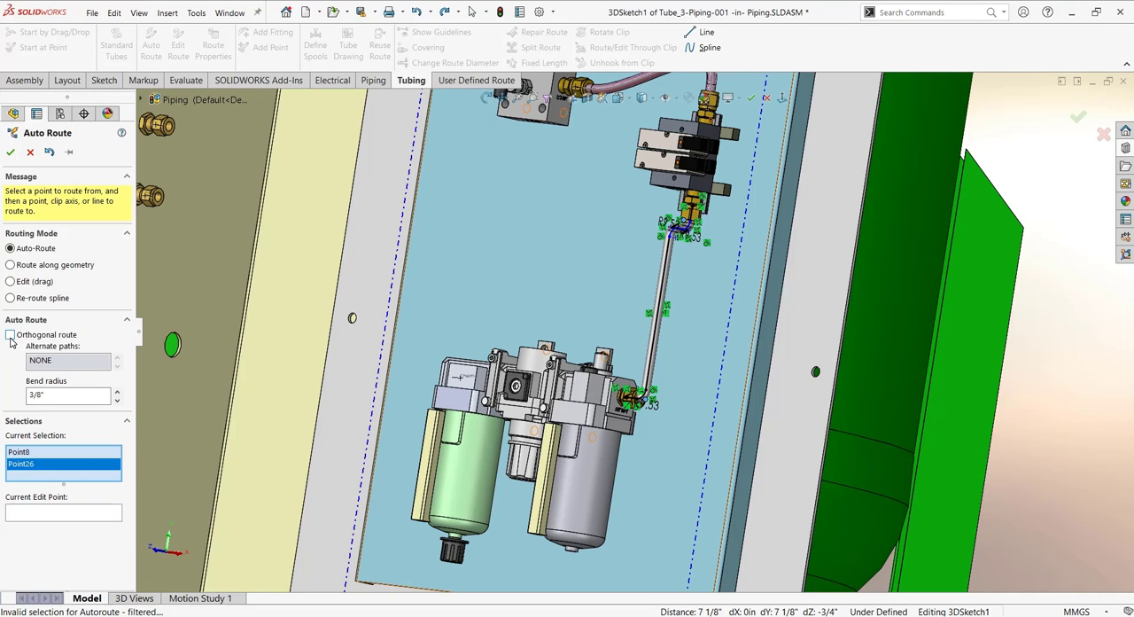
- Switch the tube between filter unit and manifold to a non-orthogonal spline route, accept it and exit the route sketch
right_click(690, 327)
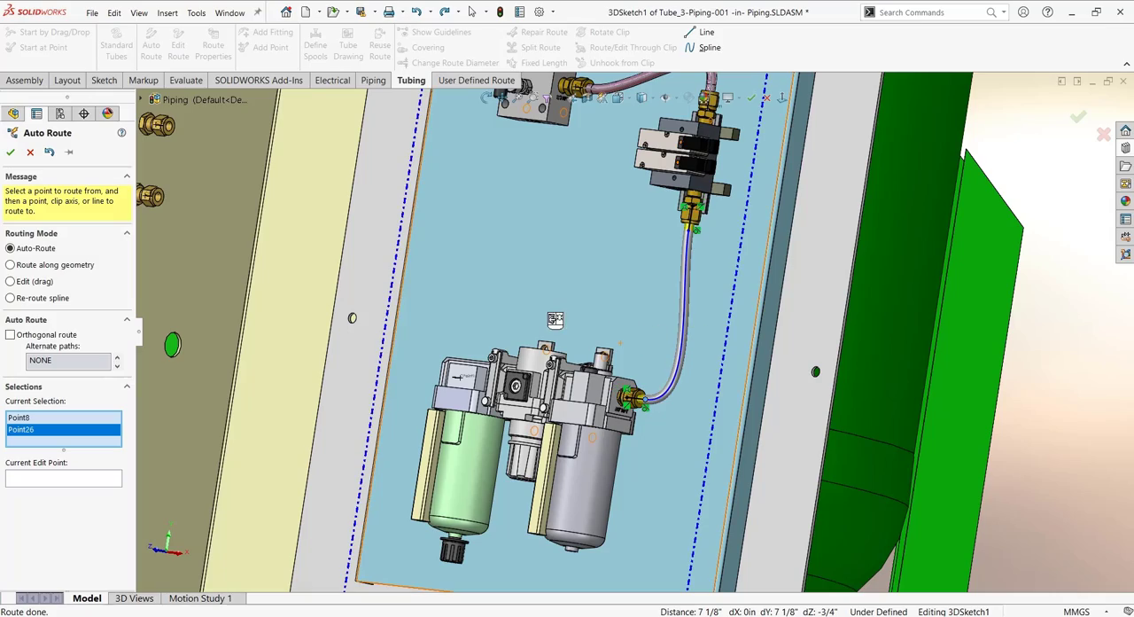
middle_drag(555, 320, 586, 409)
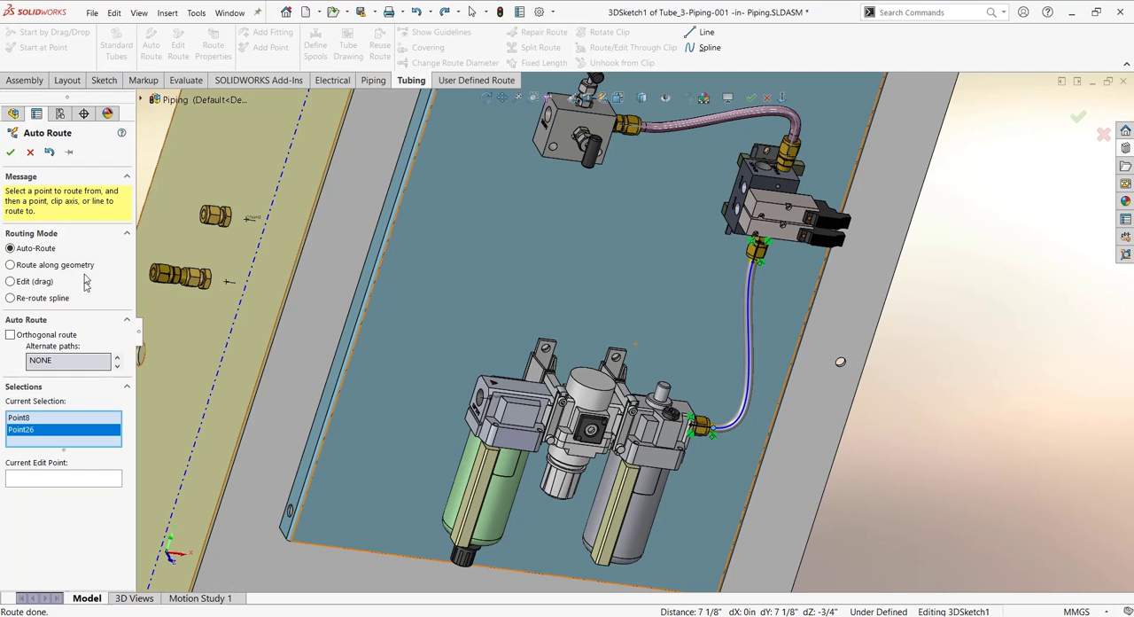
click(10, 154)
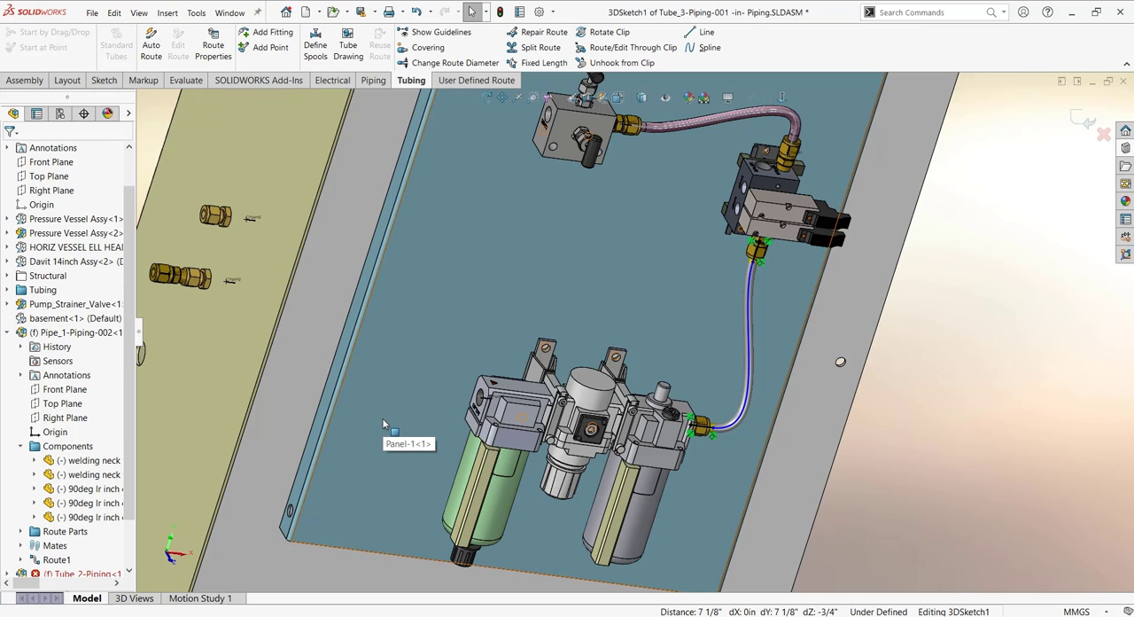
scroll(382, 418, up, 5)
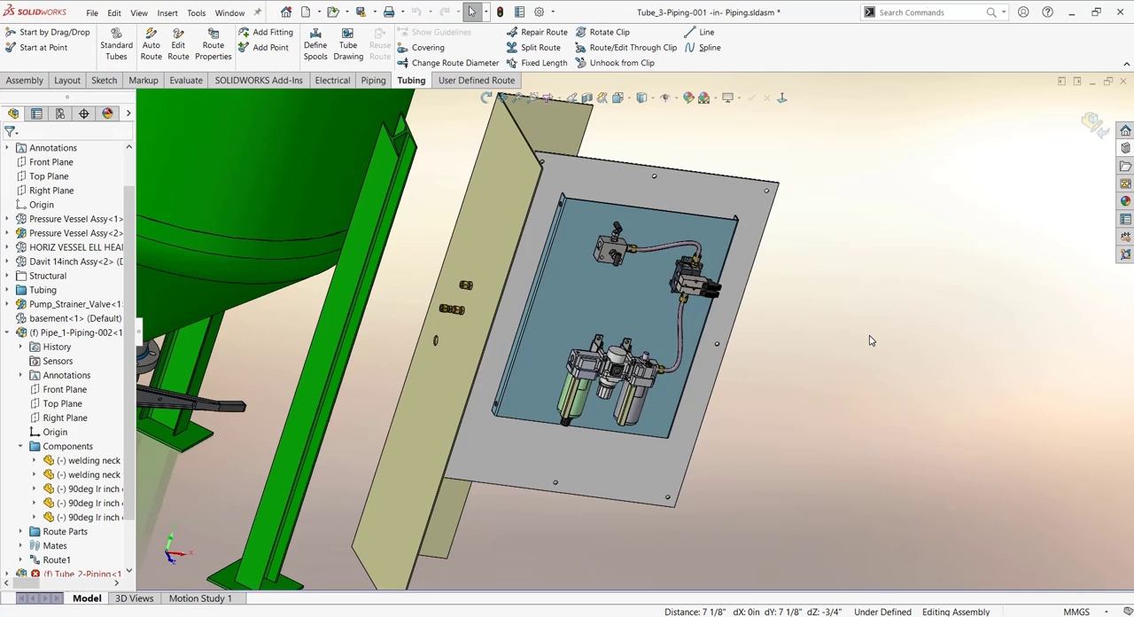
scroll(870, 340, up, 5)
middle_drag(870, 341, 802, 326)
scroll(766, 235, up, 4)
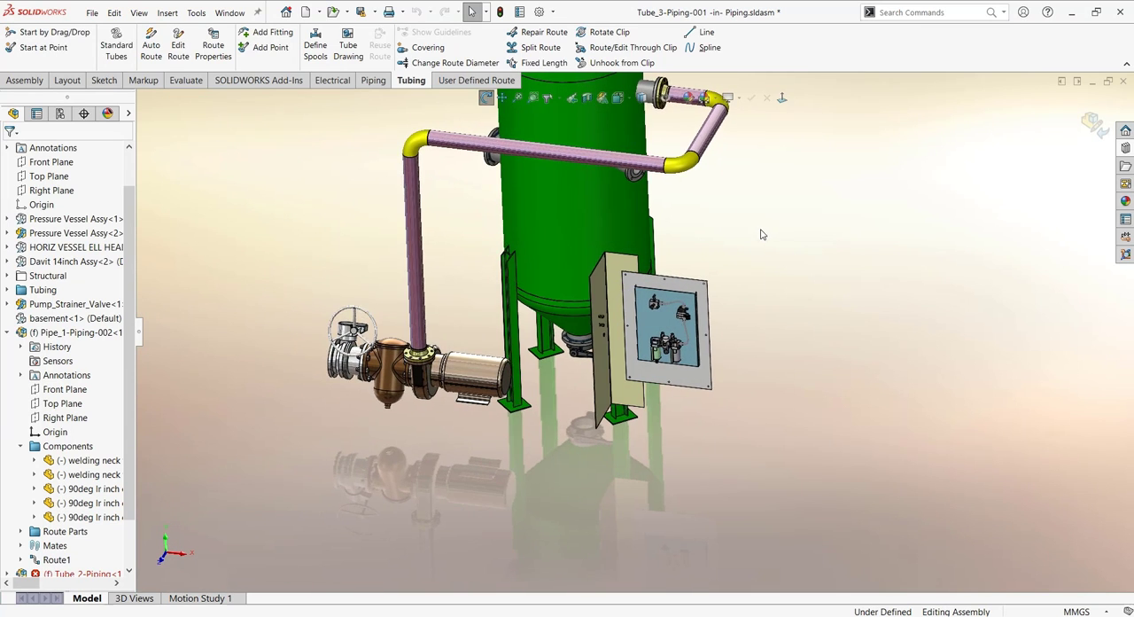